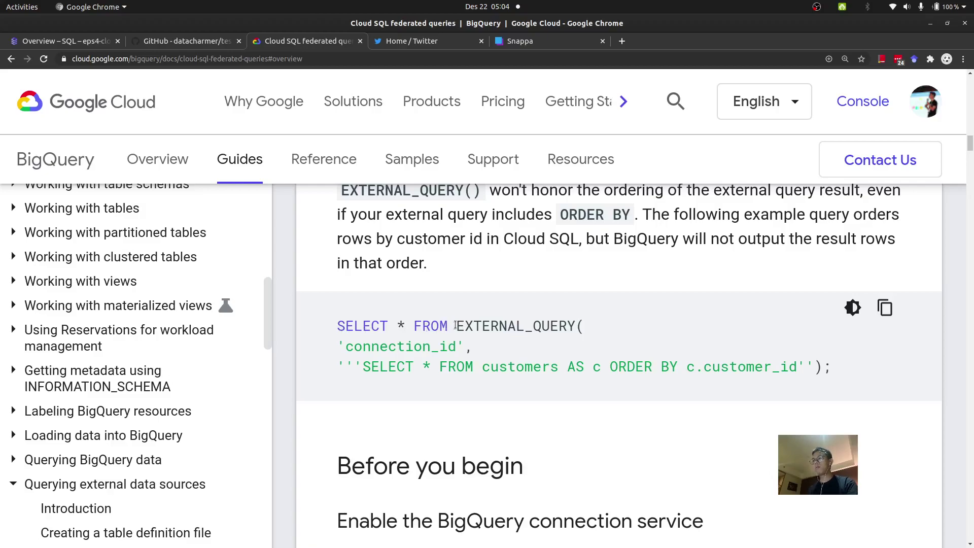
Step: Highlight the EXTERNAL_QUERY call, its connection_id placeholder and the inner SELECT line in the example
drag(458, 328, 874, 372)
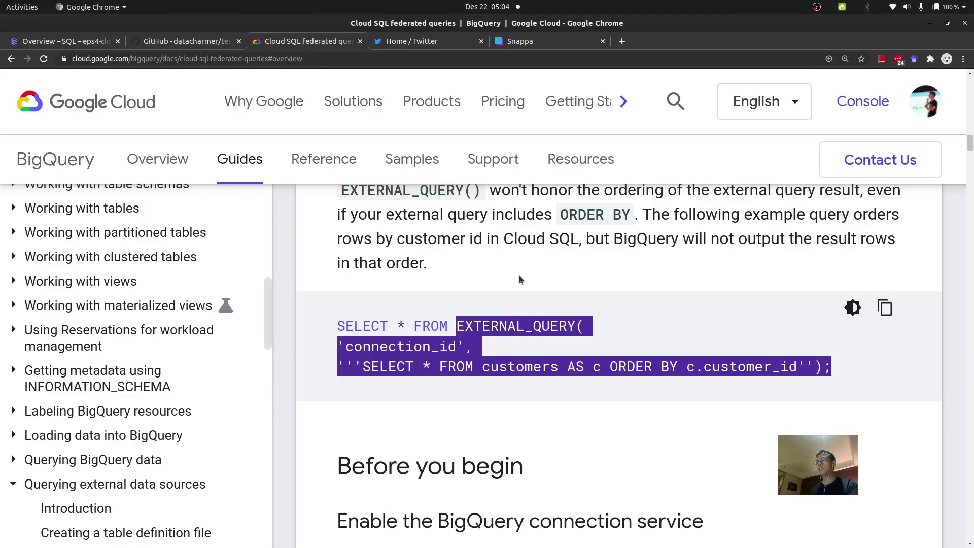
click(487, 342)
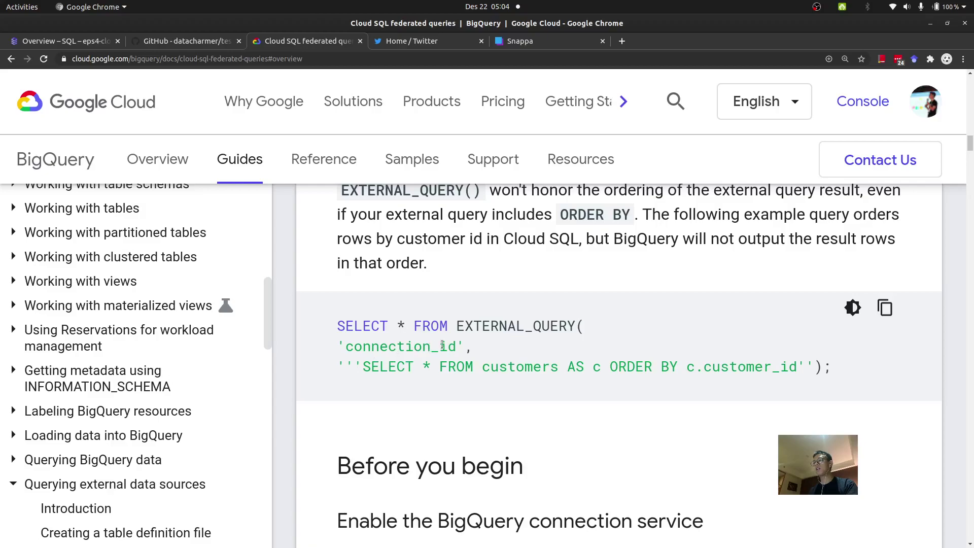
double_click(394, 347)
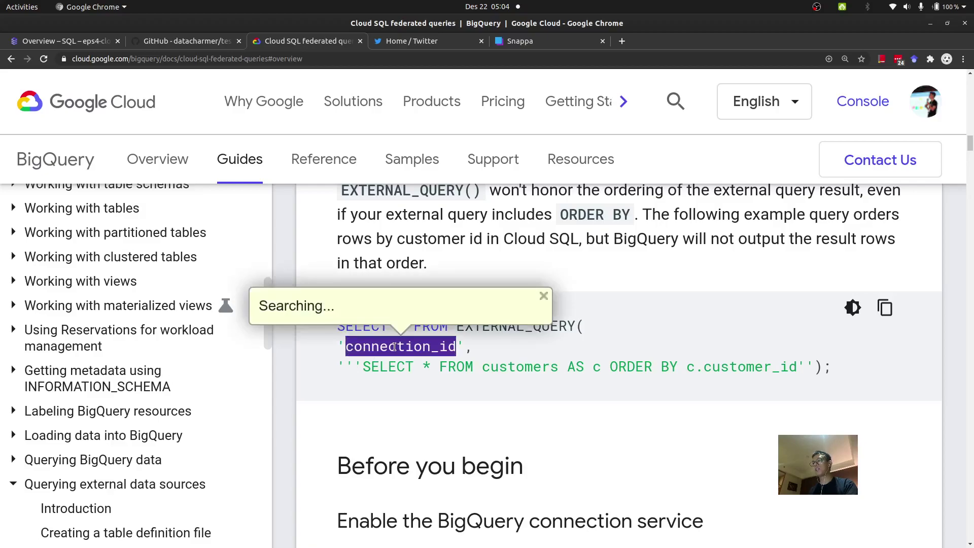
drag(344, 366, 837, 384)
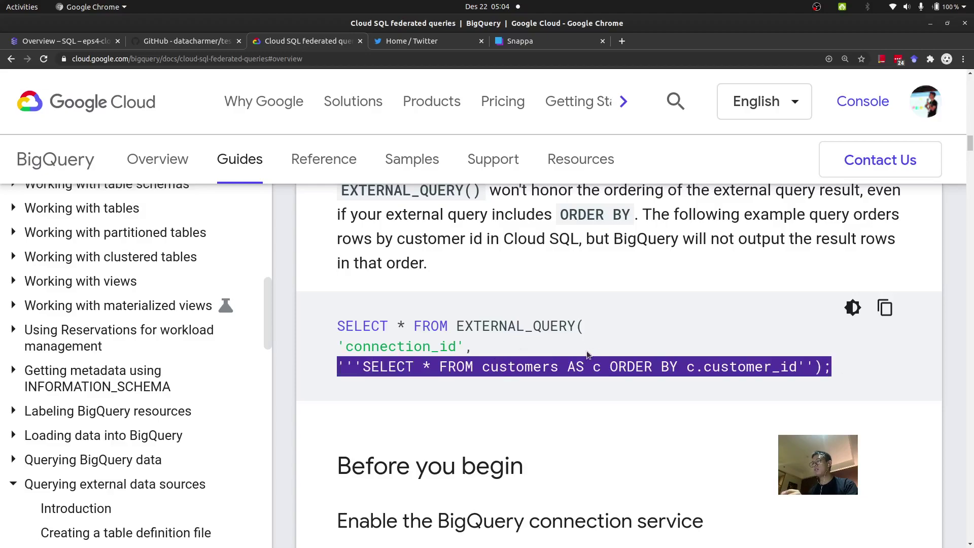
click(391, 384)
Step: Highlight the inner customers query and its enclosing triple quotes, then close the Twitter and Snappa pages
drag(355, 366, 610, 367)
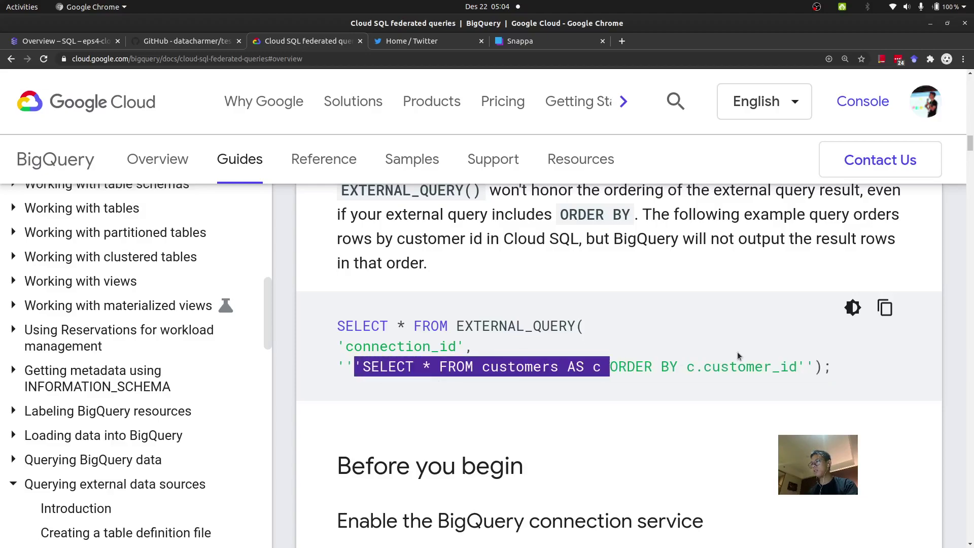
click(795, 367)
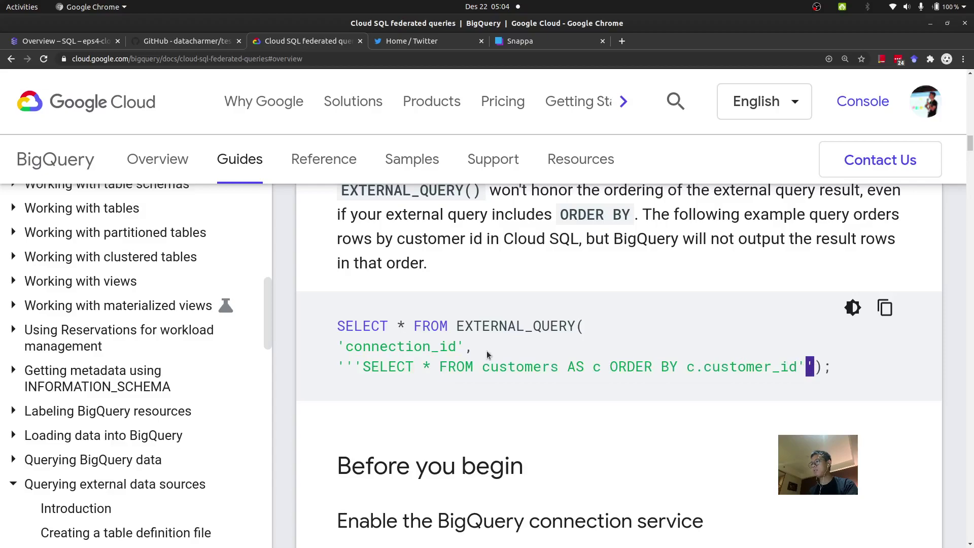
drag(338, 367, 359, 364)
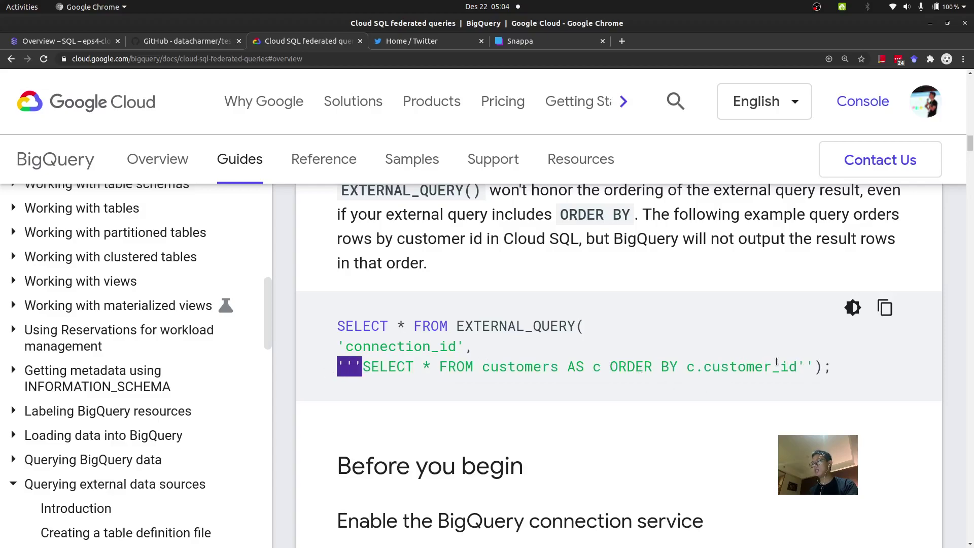
drag(798, 367, 812, 366)
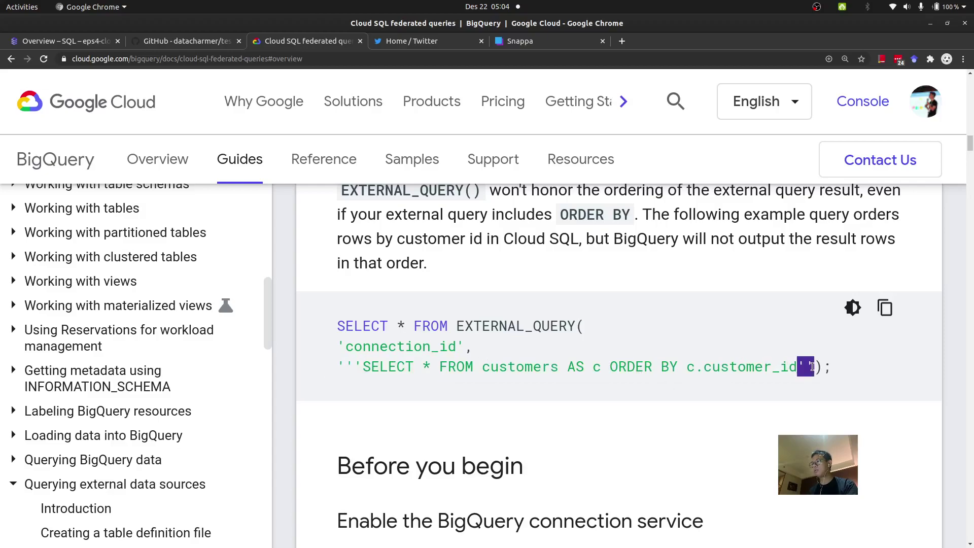
click(842, 375)
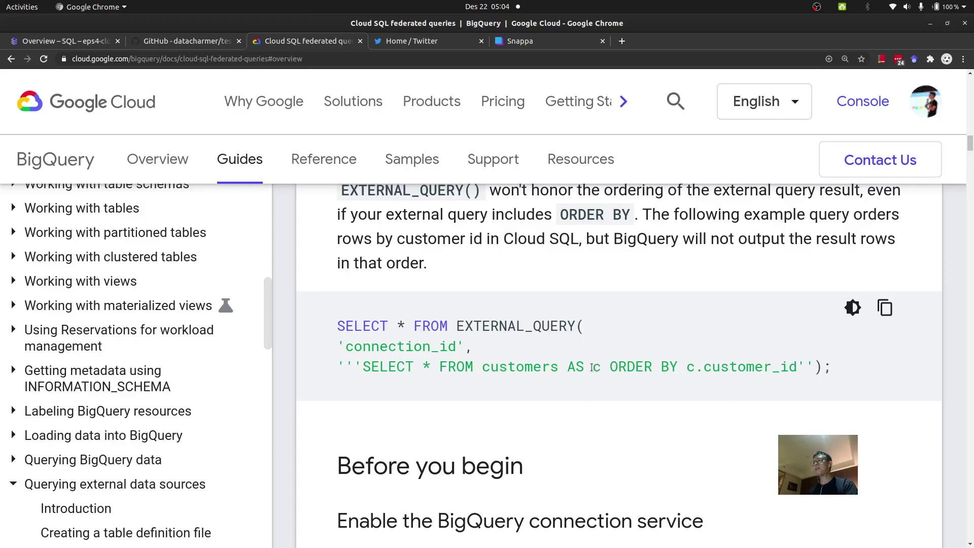
click(482, 42)
click(482, 43)
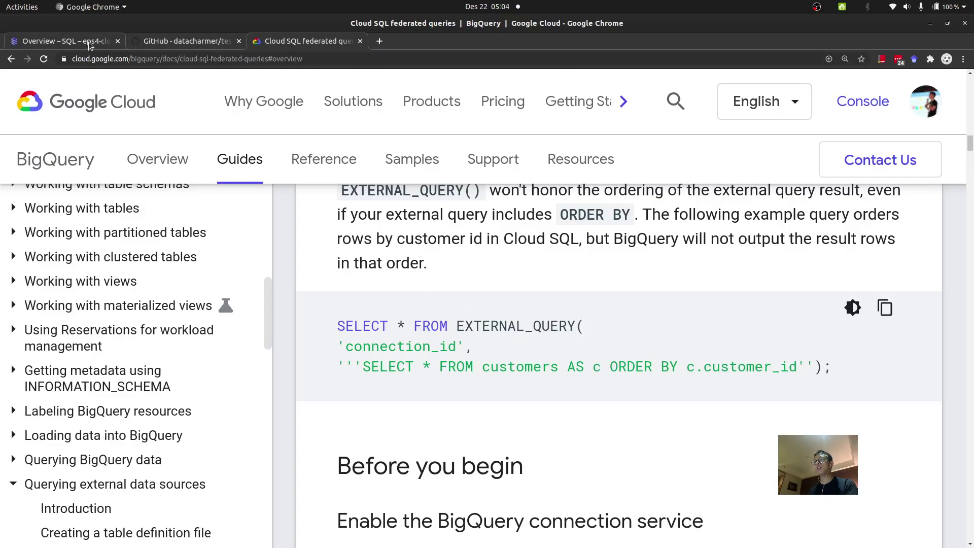
Step: Create a database named test on the rendy-test MySQL instance from its Databases page
click(90, 46)
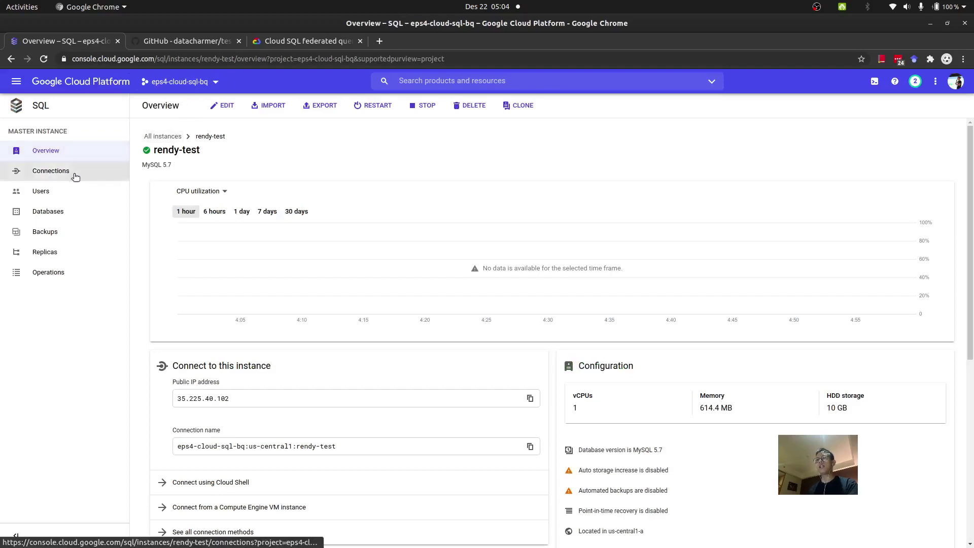
click(102, 194)
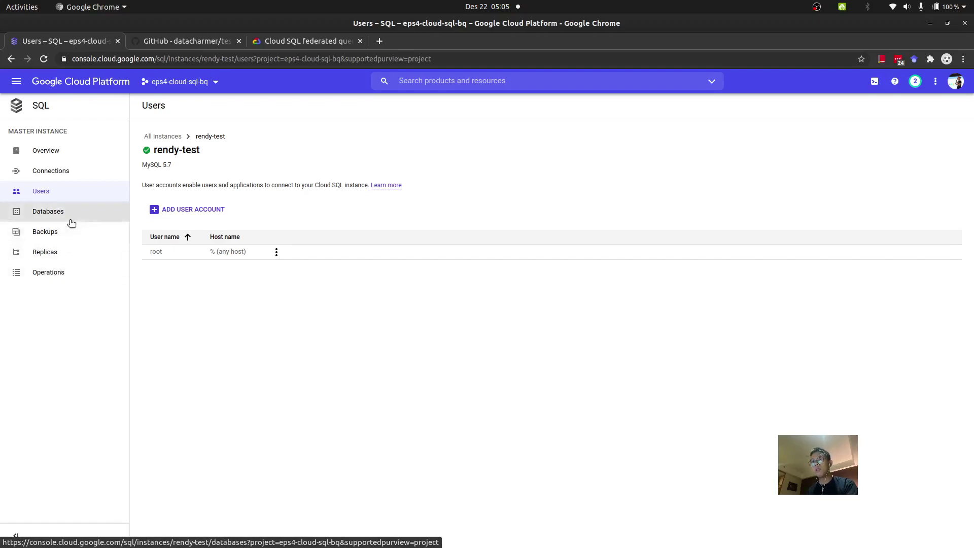
click(76, 210)
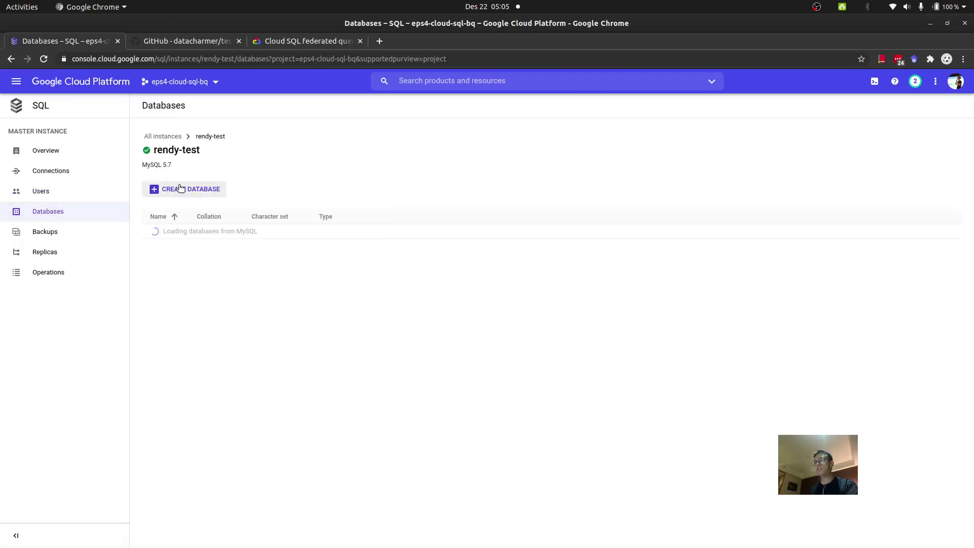
click(181, 188)
text(test)
click(719, 236)
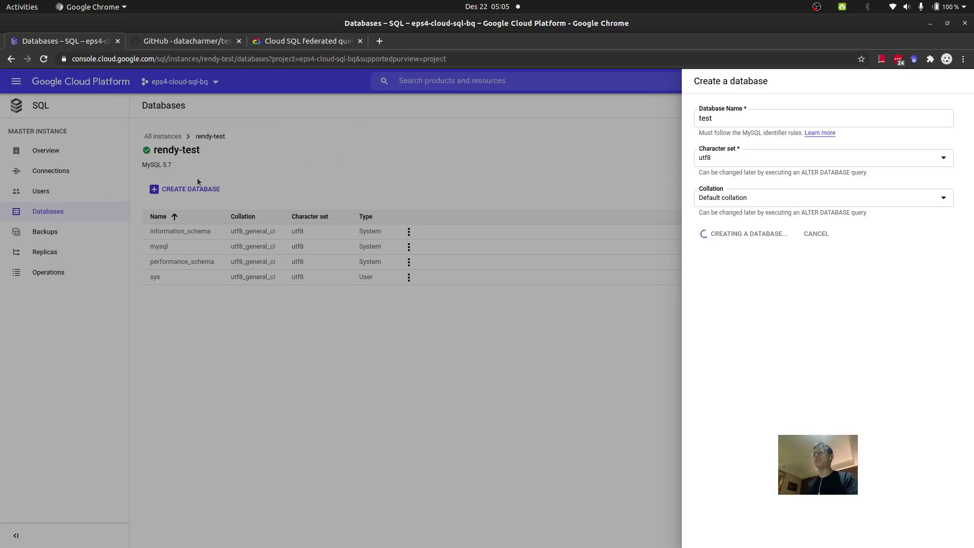
Step: Open employees.sql and load_employees.dump from the test_db repository in background tabs
click(188, 44)
scroll(96, 317, down, 4)
scroll(96, 318, up, 2)
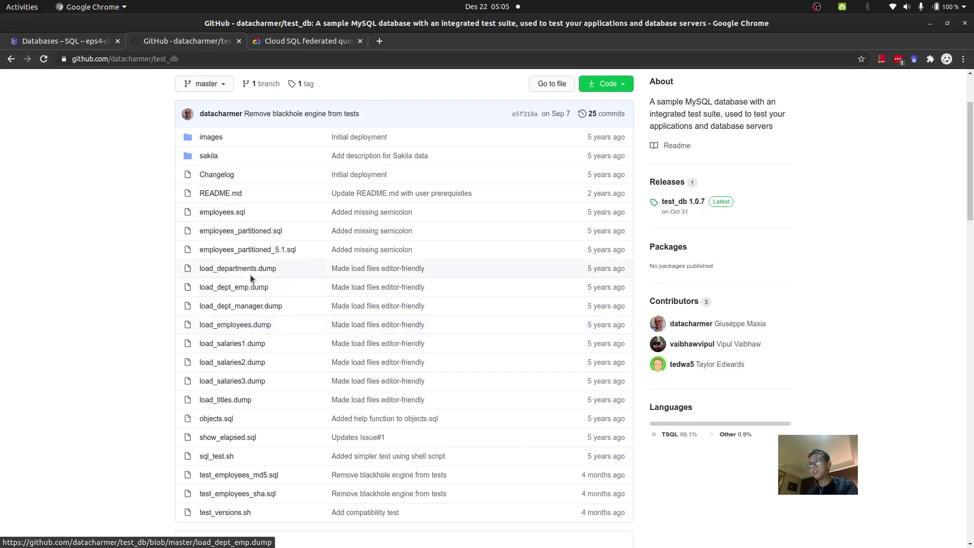
middle_click(232, 212)
middle_click(224, 324)
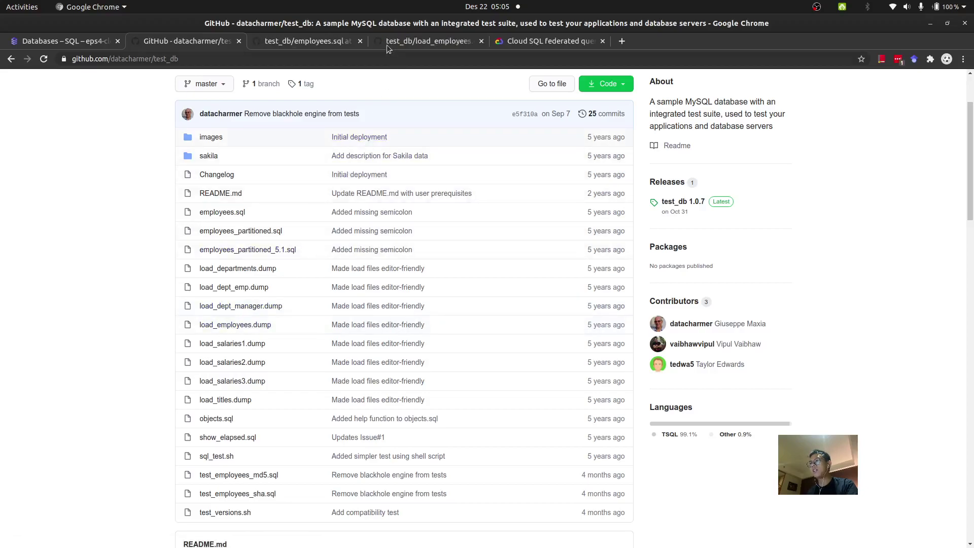
Step: Select the CREATE TABLE employees block in employees.sql, view the raw dump, and return to the file list
click(325, 41)
scroll(365, 313, down, 6)
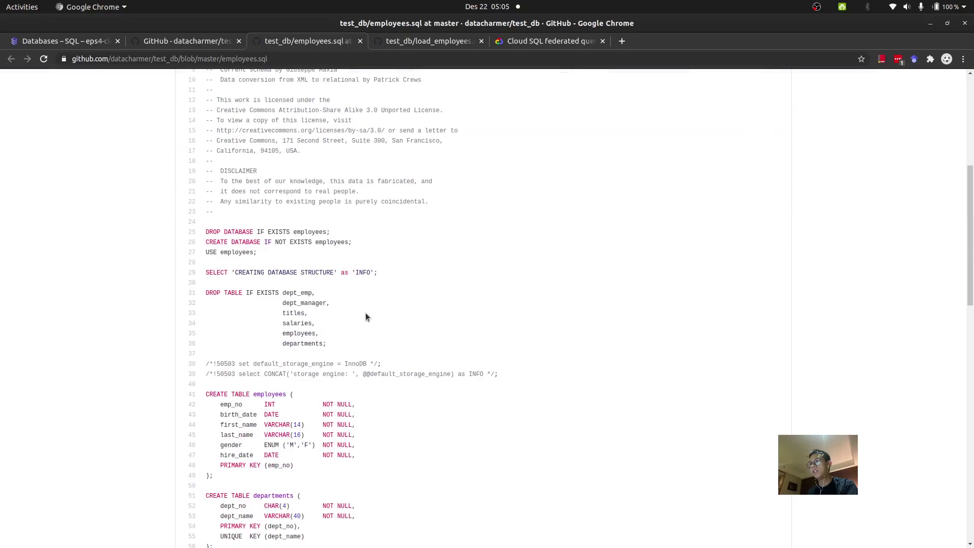
scroll(316, 379, down, 4)
drag(246, 383, 204, 303)
click(426, 41)
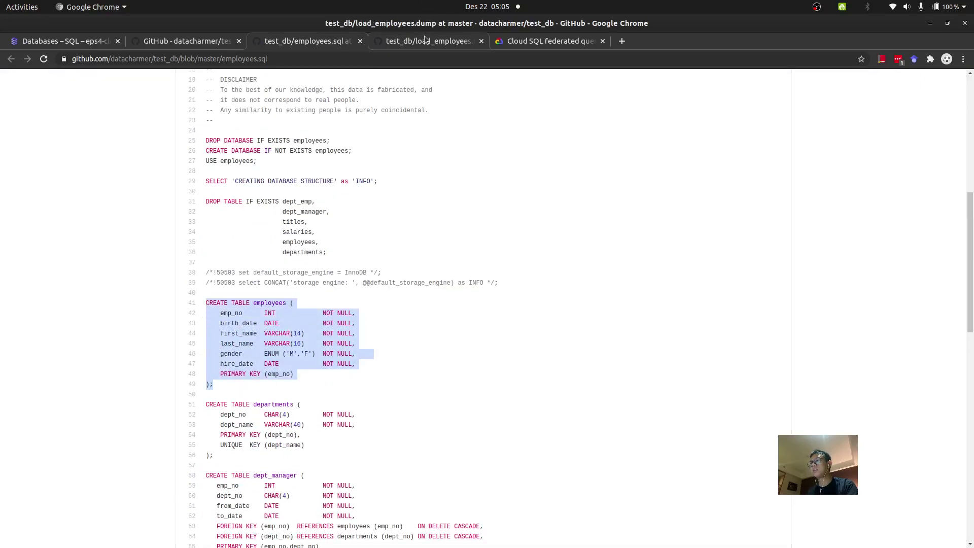
click(482, 303)
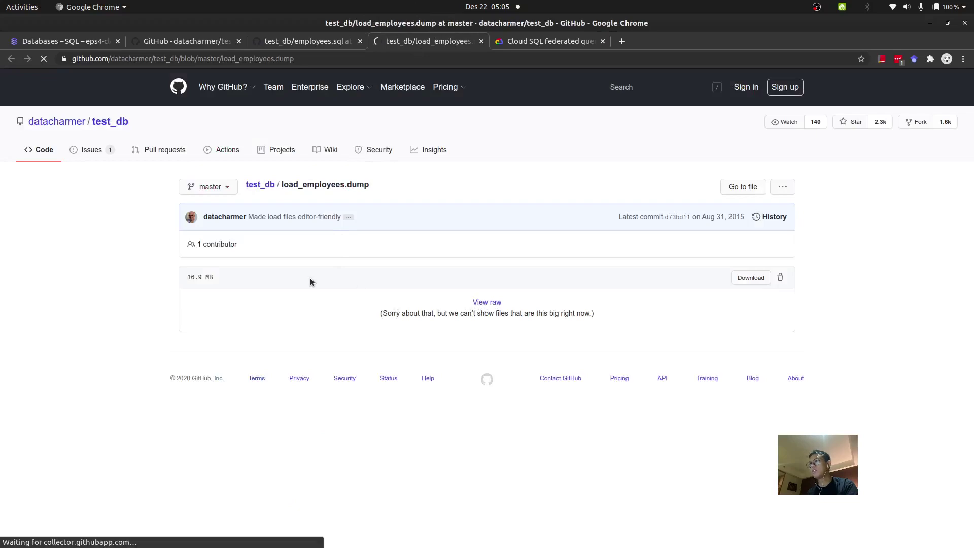
click(151, 44)
scroll(111, 143, up, 3)
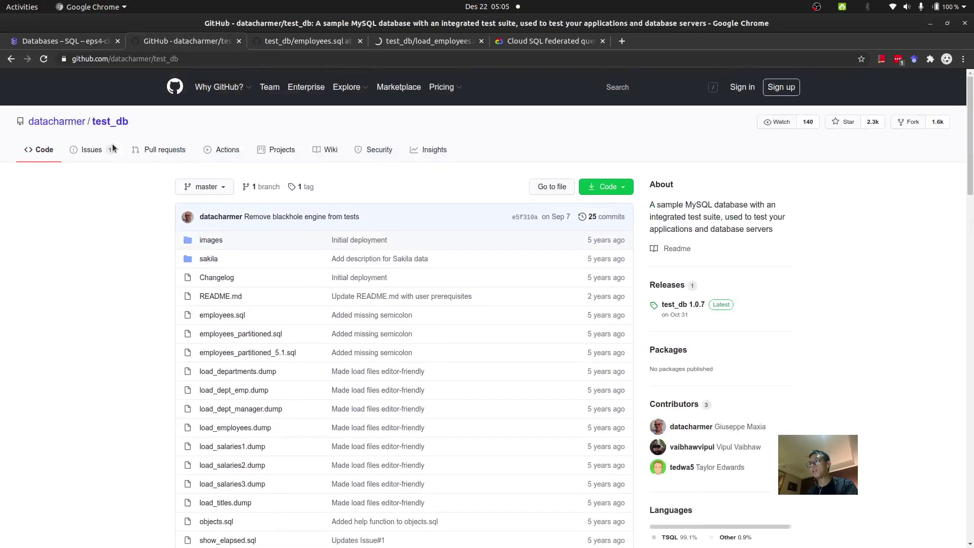
Step: Launch Cloud Shell from the rendy-test overview with the gcloud sql connect command prefilled
click(93, 39)
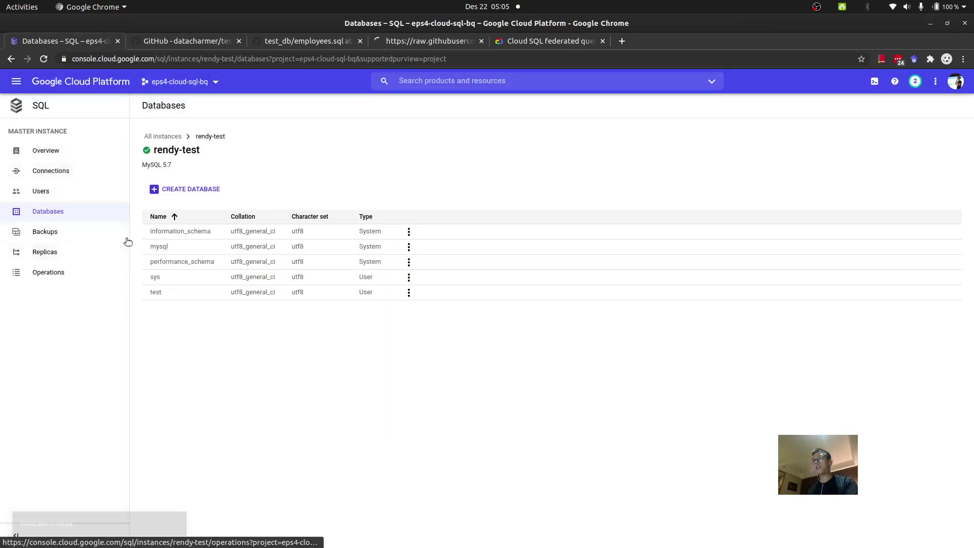
click(60, 152)
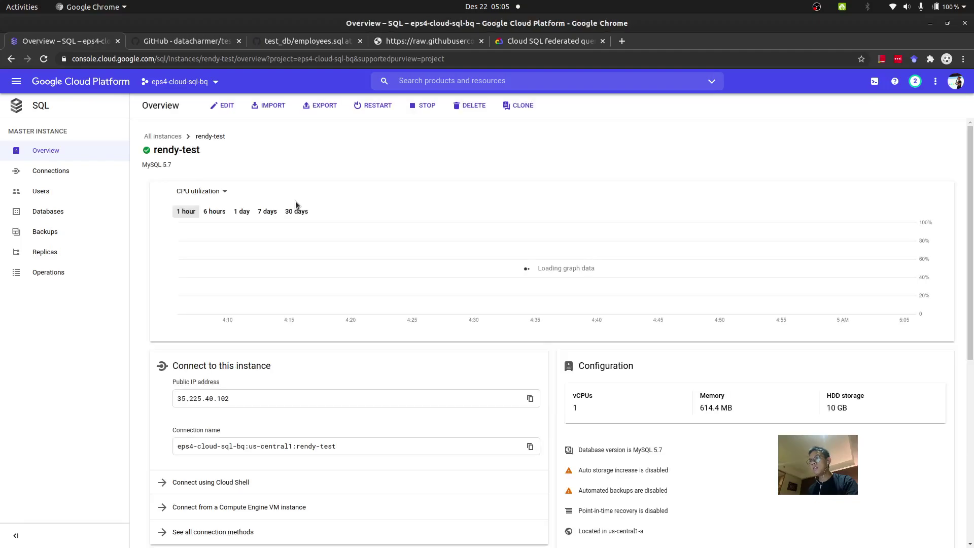
scroll(655, 339, down, 3)
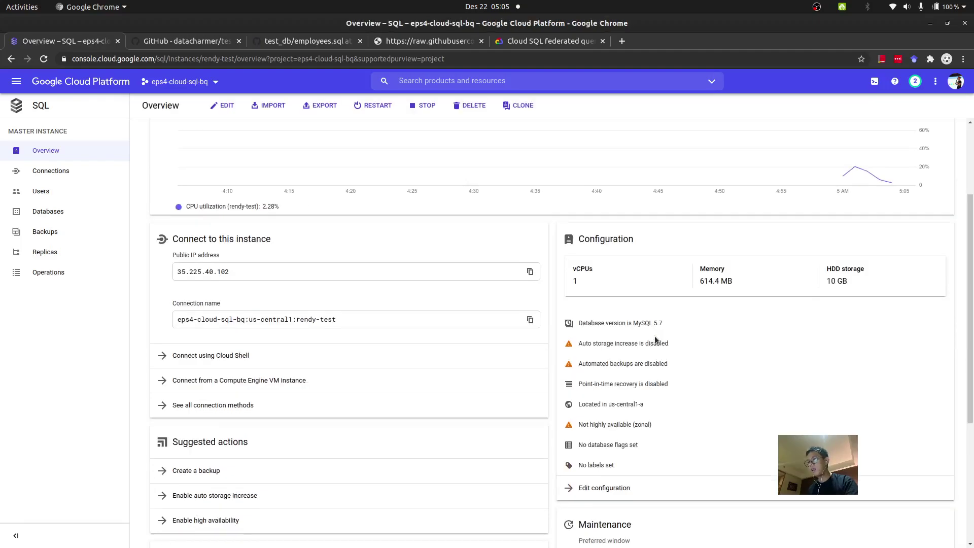
click(302, 348)
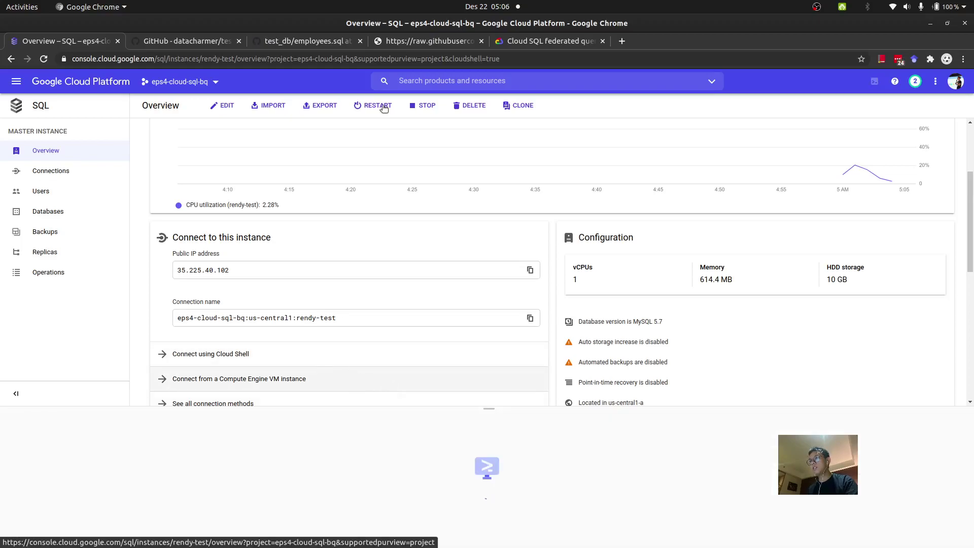
click(417, 43)
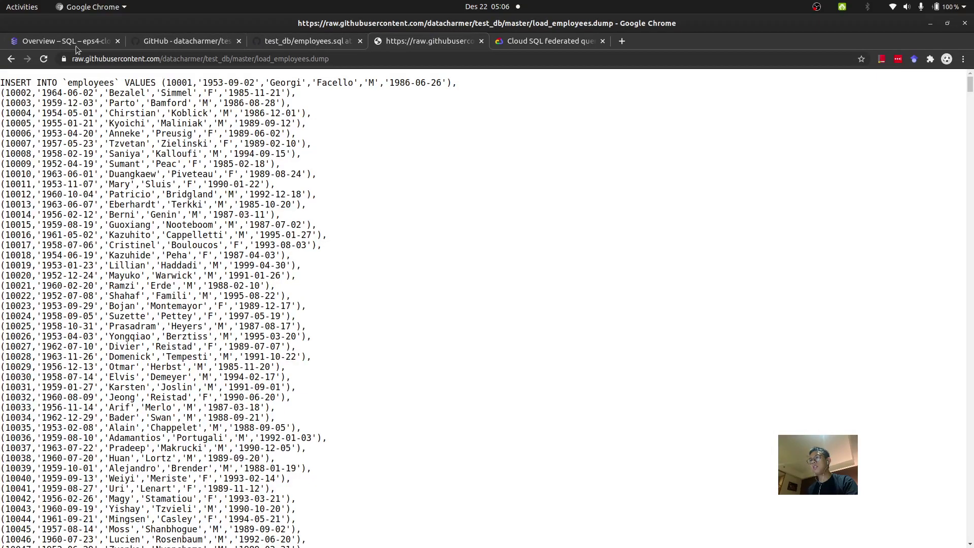
click(76, 45)
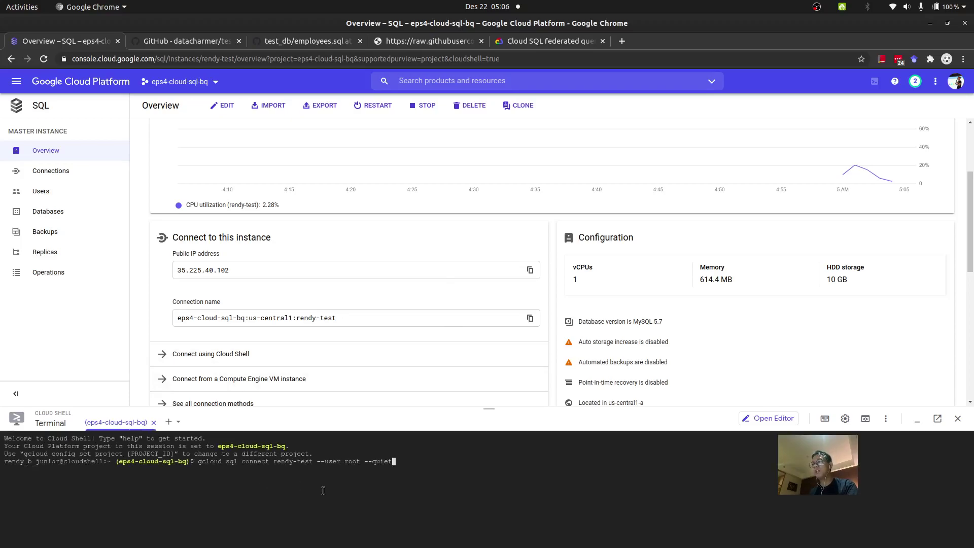
Step: Run the connect command, authorize Cloud Shell, and follow the PERMISSION_DENIED link to the Cloud SQL Admin API
key(Return)
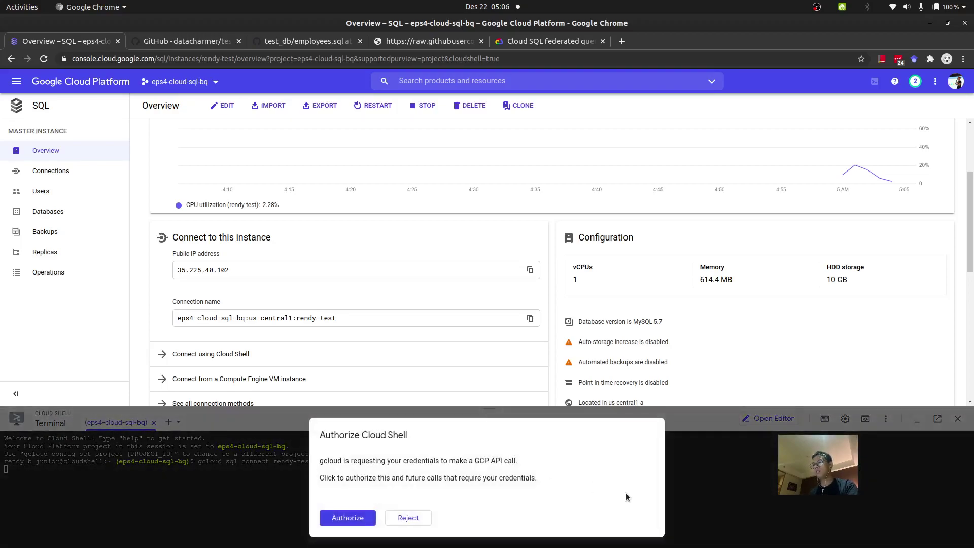
click(358, 520)
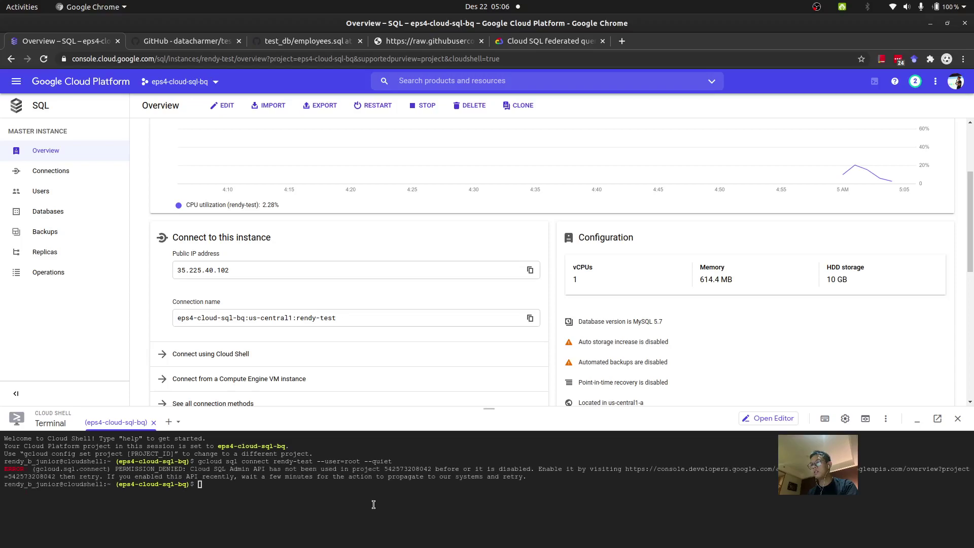
click(657, 470)
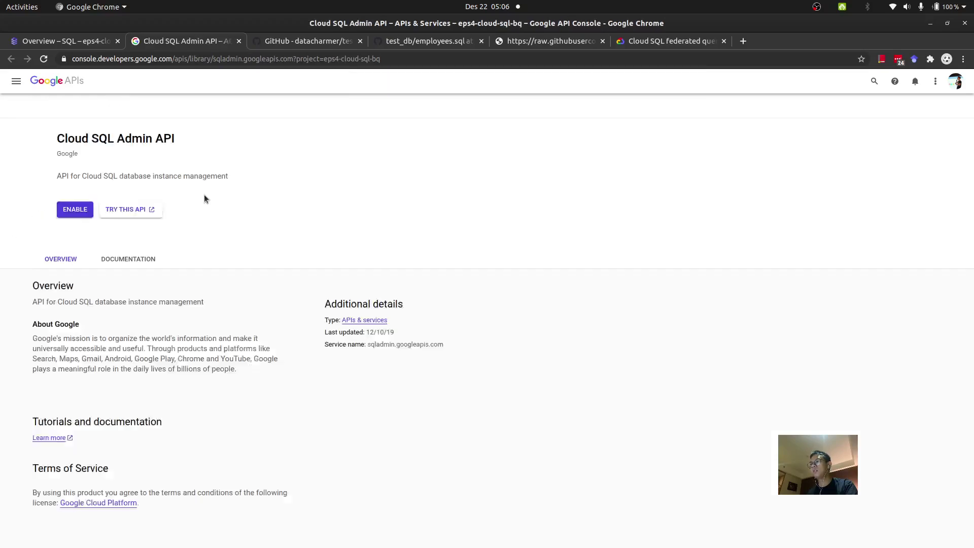
Step: Enable the Cloud SQL Admin API for eps4-cloud-sql-bq and go back to the rendy-test overview
click(127, 210)
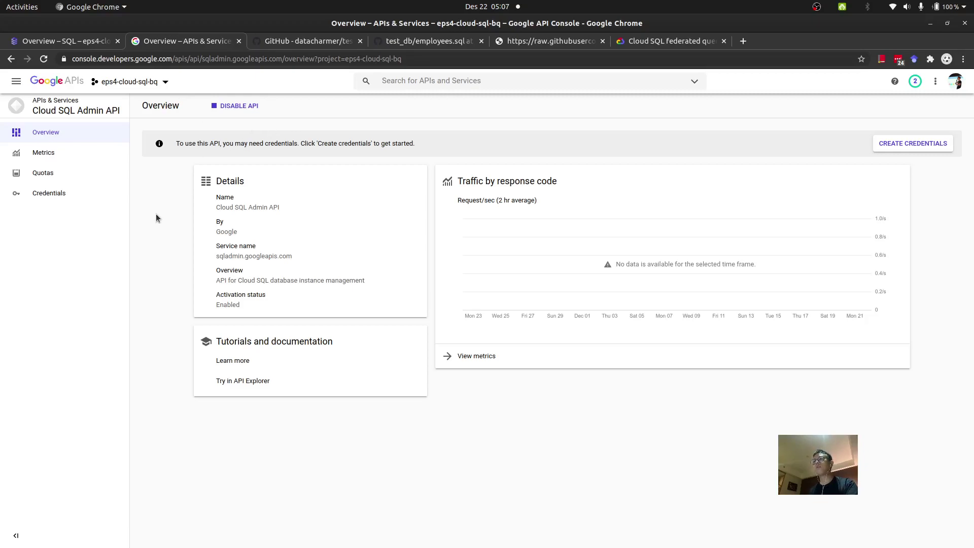
key(alt+Tab)
key(alt+Tab)
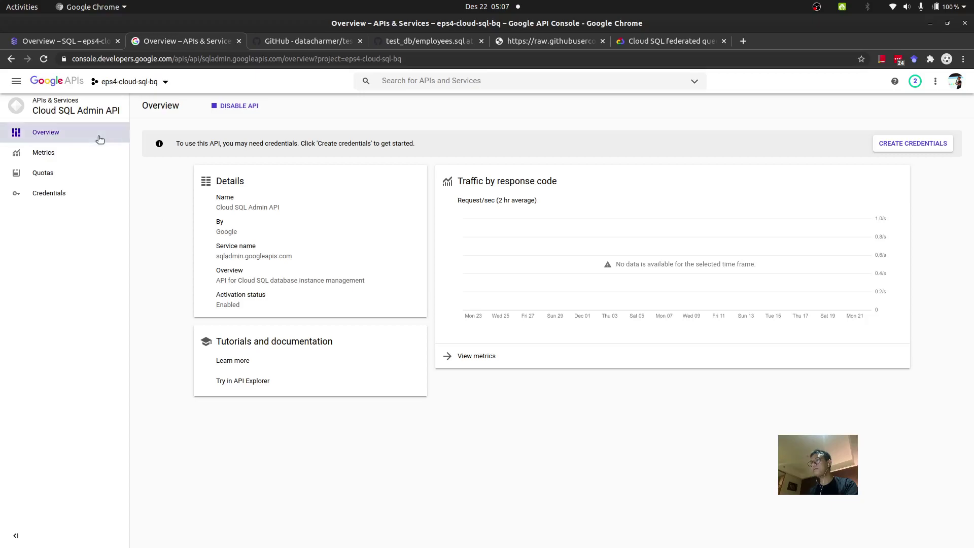
click(73, 44)
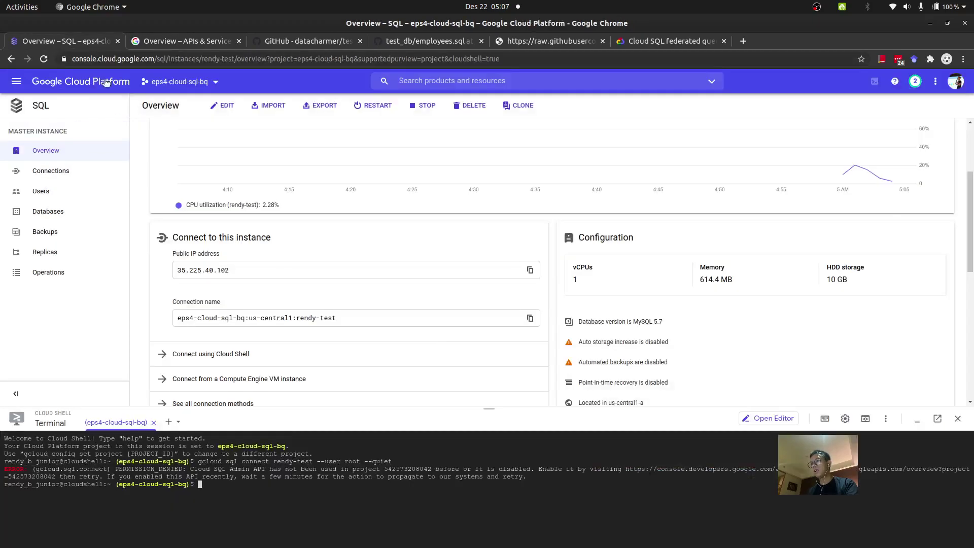
Step: Rerun the gcloud sql connect command to rendy-test and move Cloud Shell into its own tab
key(Up)
key(Return)
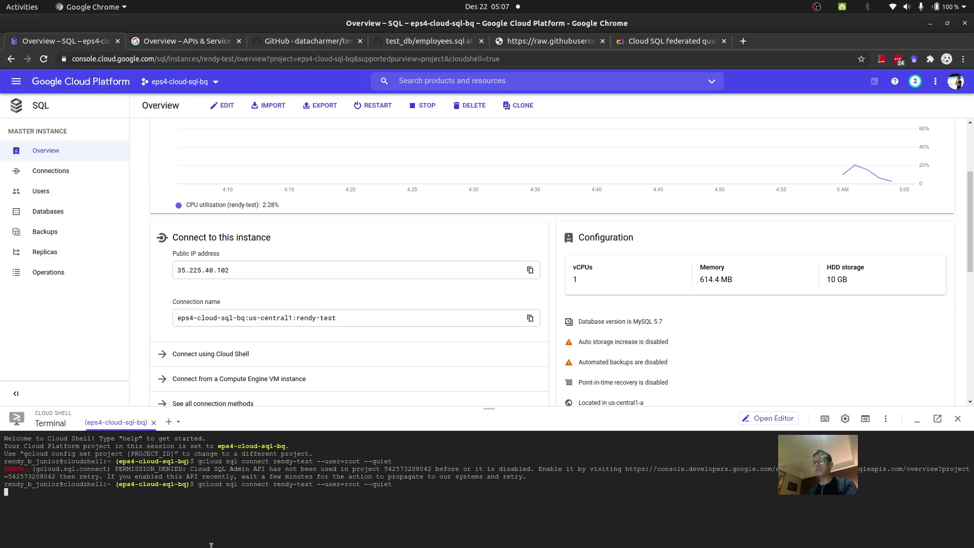
click(381, 484)
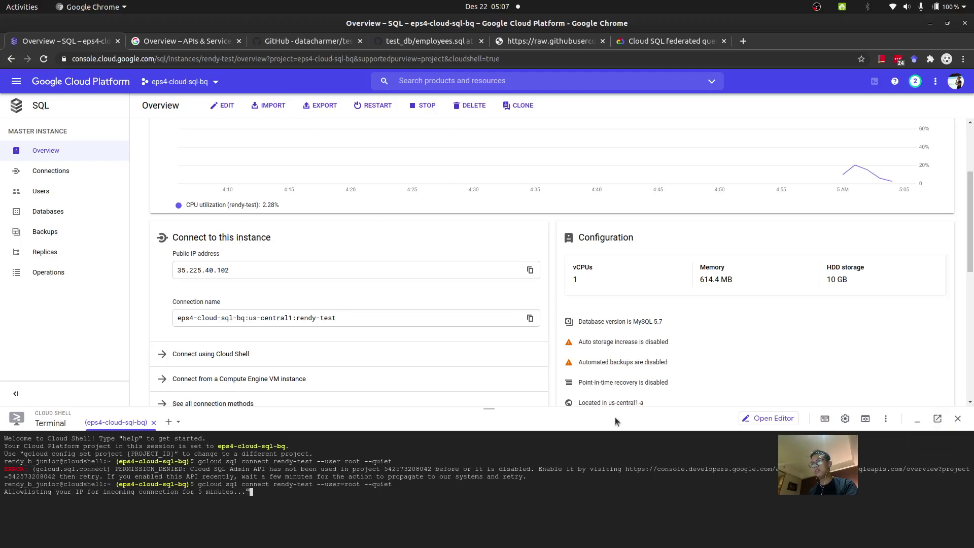
click(936, 421)
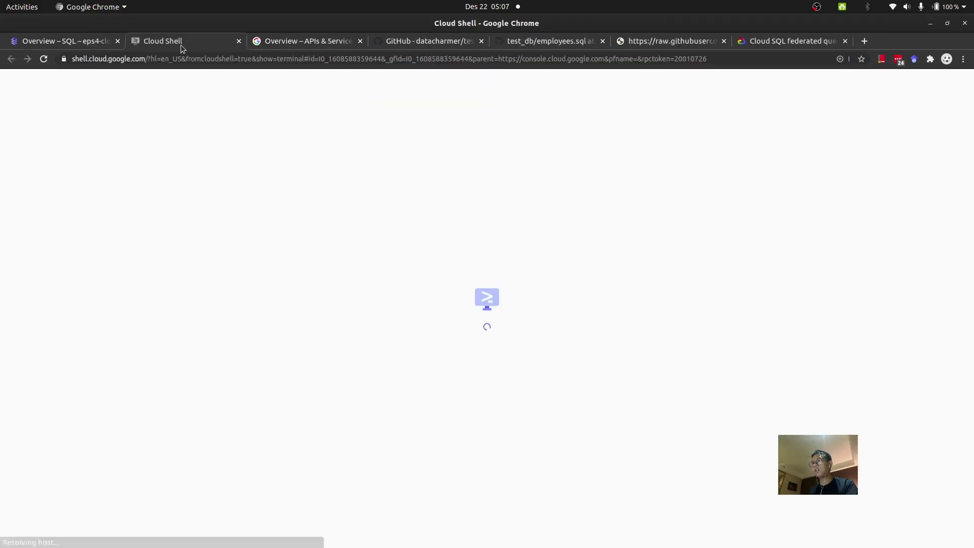
Step: In the new Cloud Shell tab, enlarge the terminal font by three zoom steps
click(98, 45)
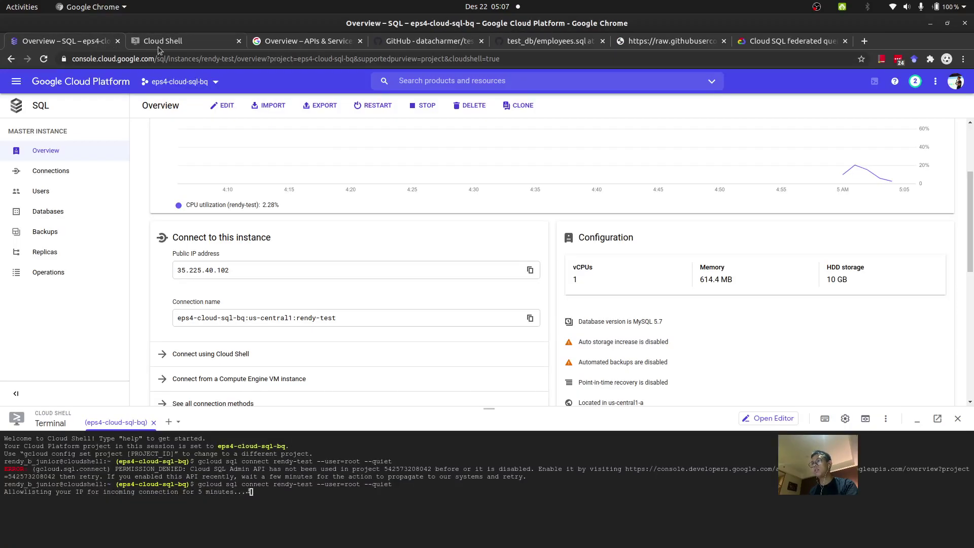
click(171, 40)
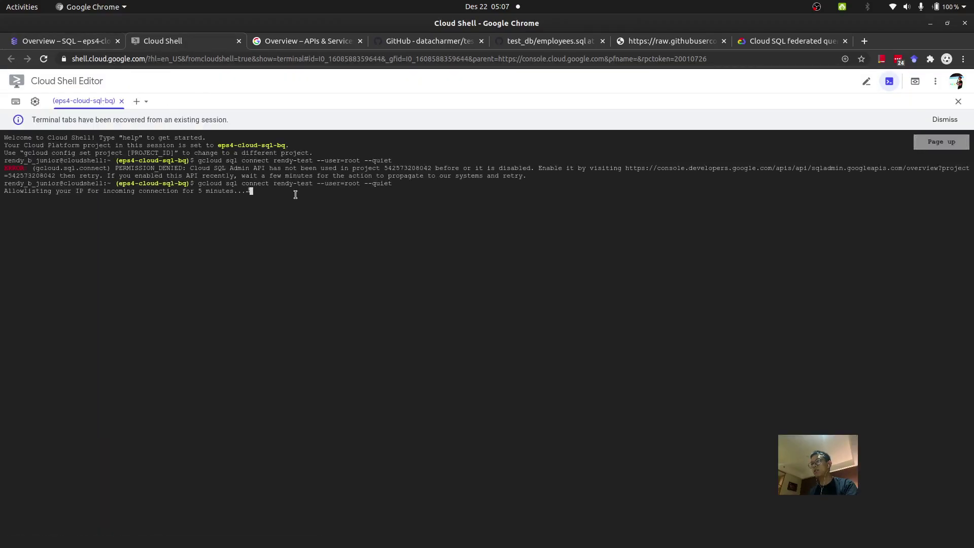
key(ctrl+plus)
key(ctrl+plus)
key(ctrl+plus)
key(ctrl+plus)
key(ctrl+plus)
key(ctrl+plus)
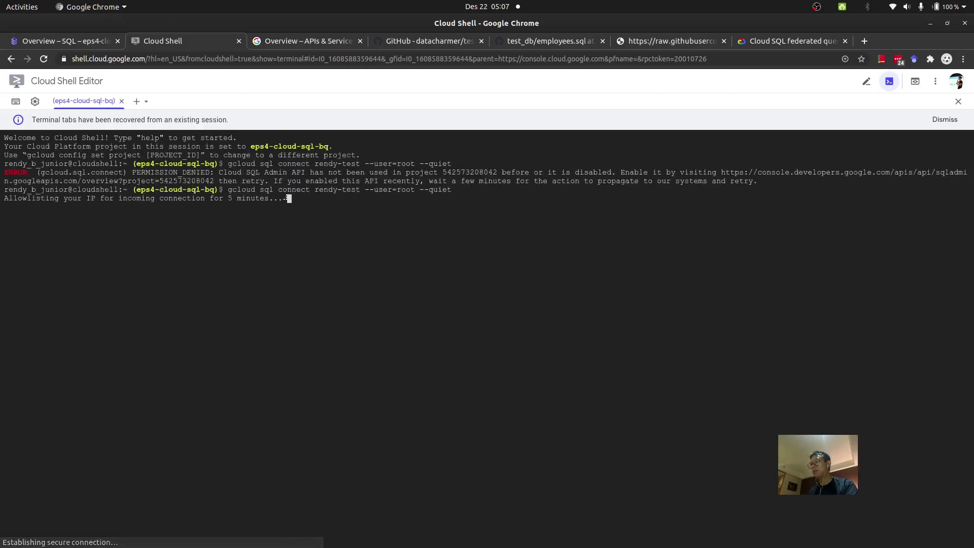
key(ctrl+plus)
key(ctrl+plus)
key(ctrl+plus)
key(ctrl+plus)
key(ctrl+plus)
key(ctrl+plus)
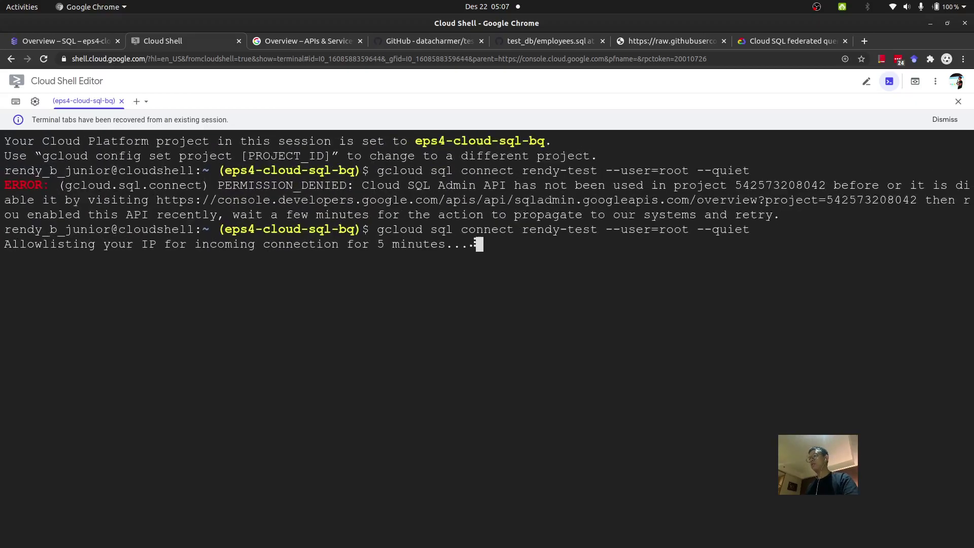
key(ctrl+plus)
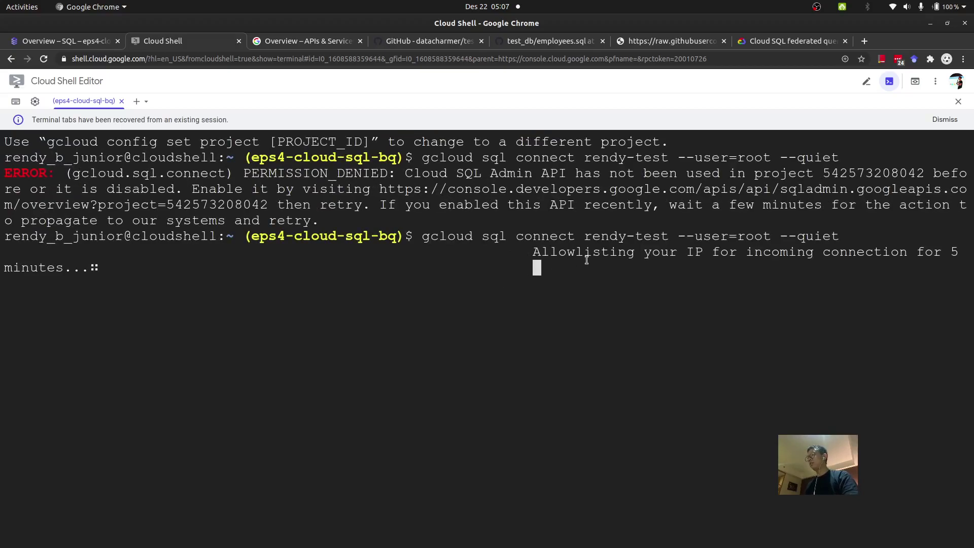
Step: Review the IP allowlisting message and the other tabs, ending at the root password prompt
drag(535, 252, 526, 295)
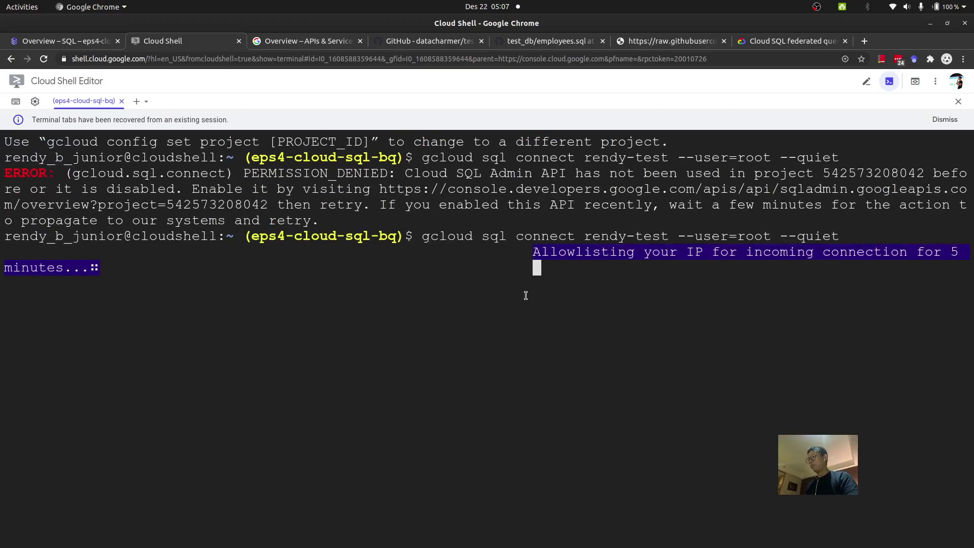
click(518, 296)
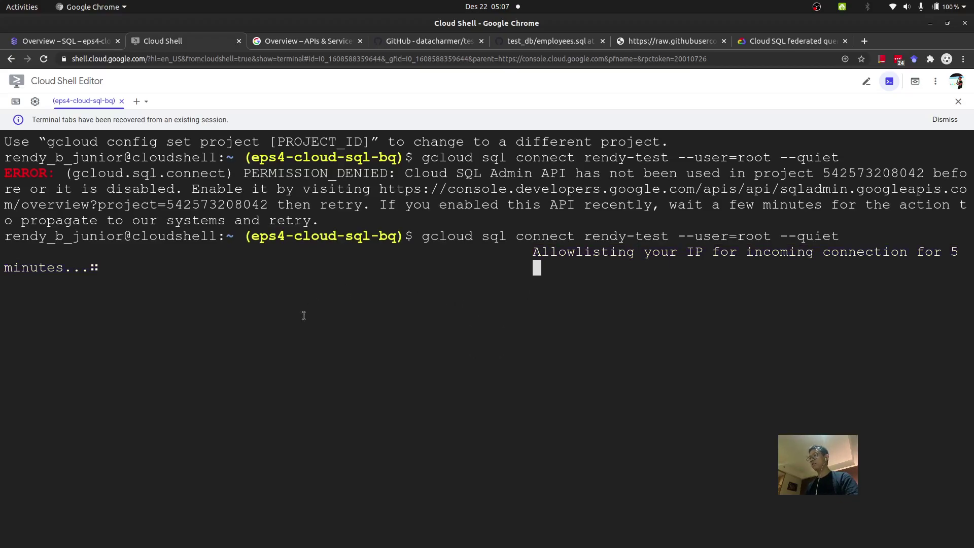
key(ctrl+Page_Up)
click(307, 45)
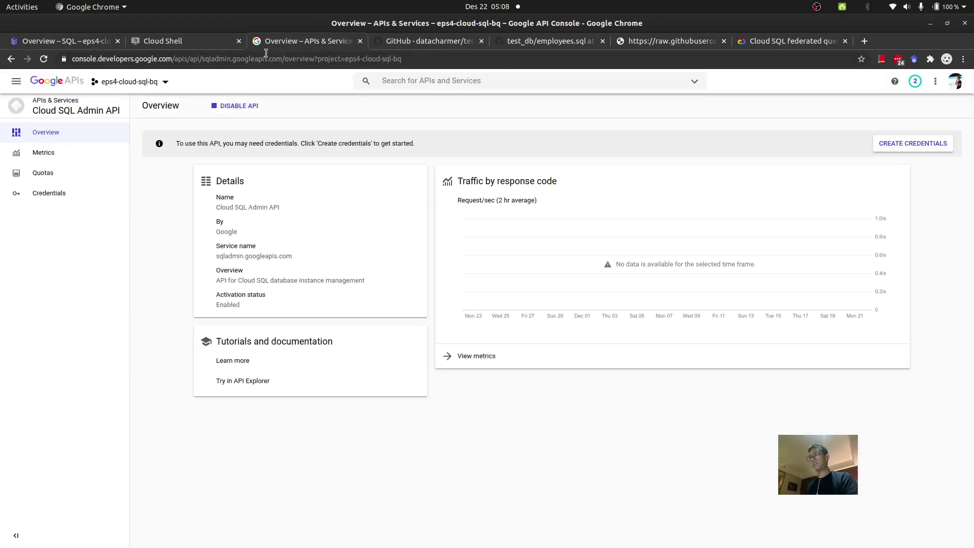
click(199, 43)
click(415, 45)
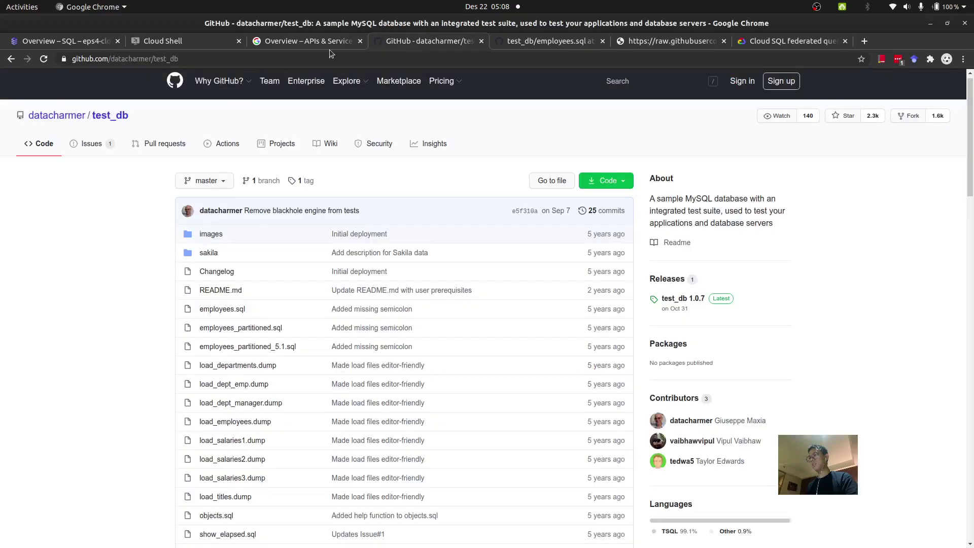
click(212, 45)
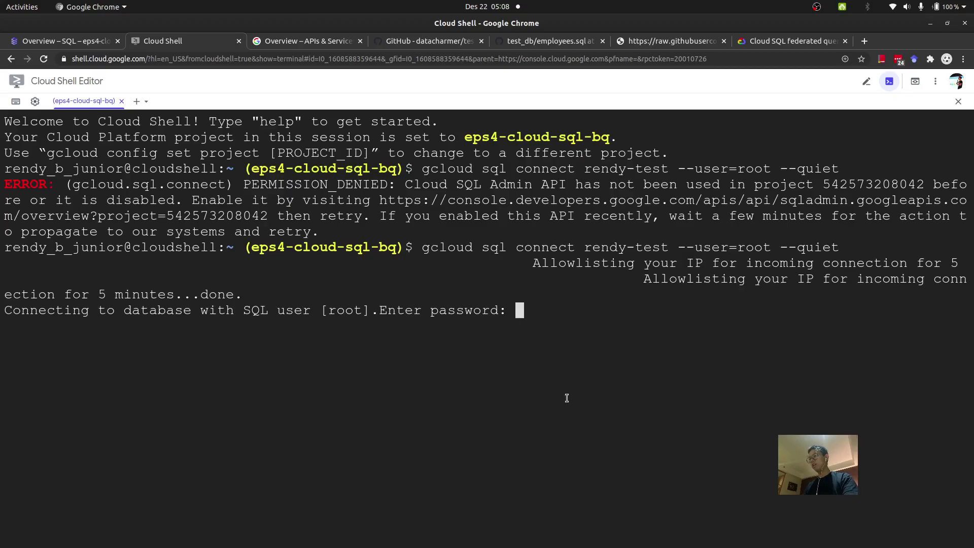
Step: Submit the root password and switch to the test database with 'use test;'
key(Return)
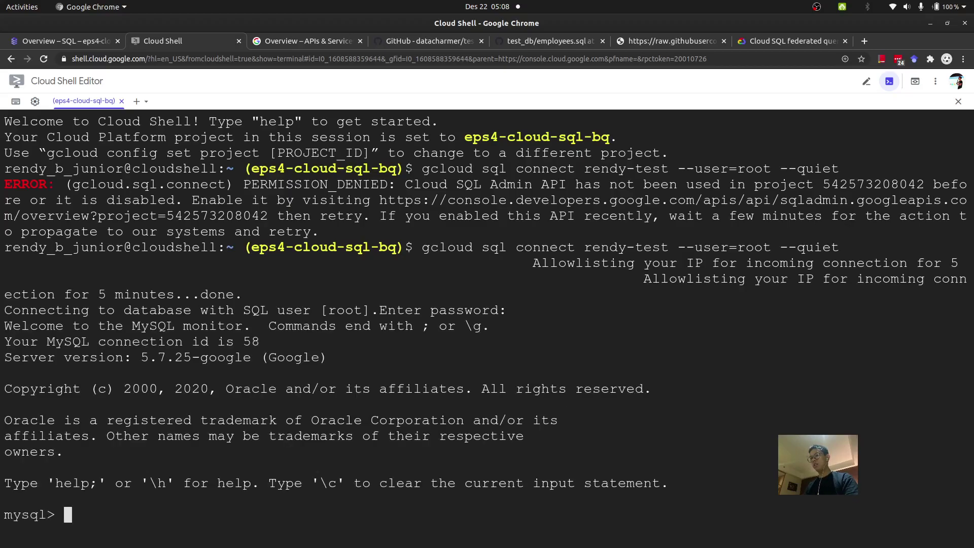
text(use test;)
key(Return)
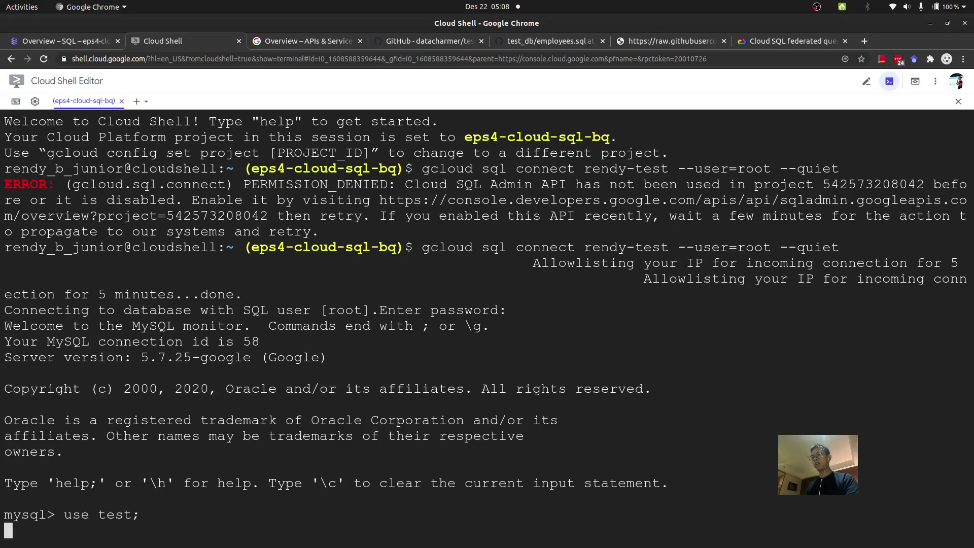
Step: Copy the CREATE TABLE employees statement from employees.sql and run it at the mysql prompt
click(429, 42)
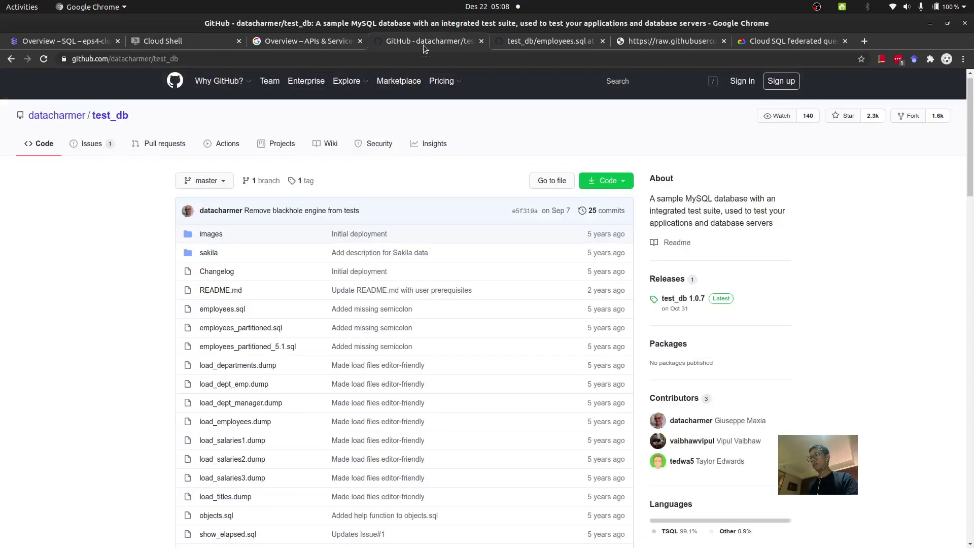
click(509, 44)
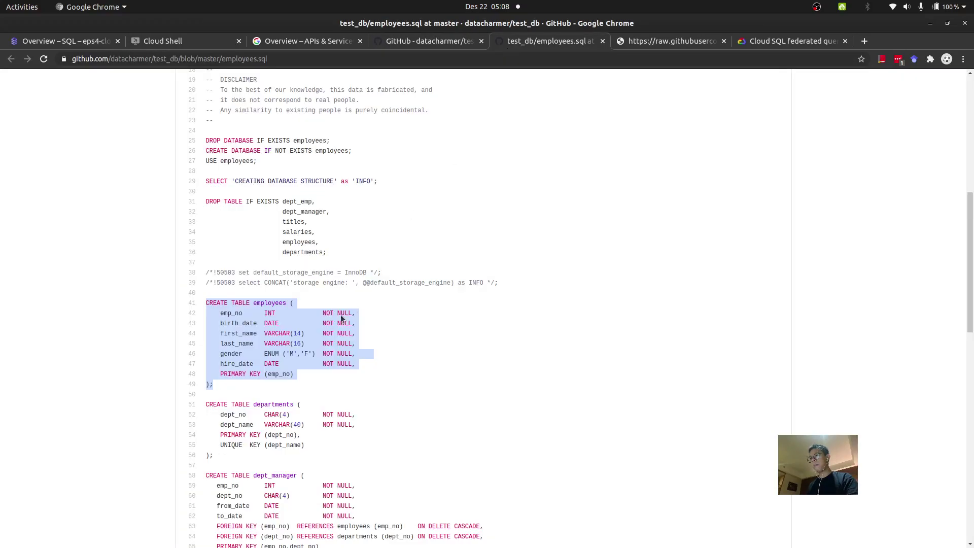
right_click(289, 358)
click(297, 365)
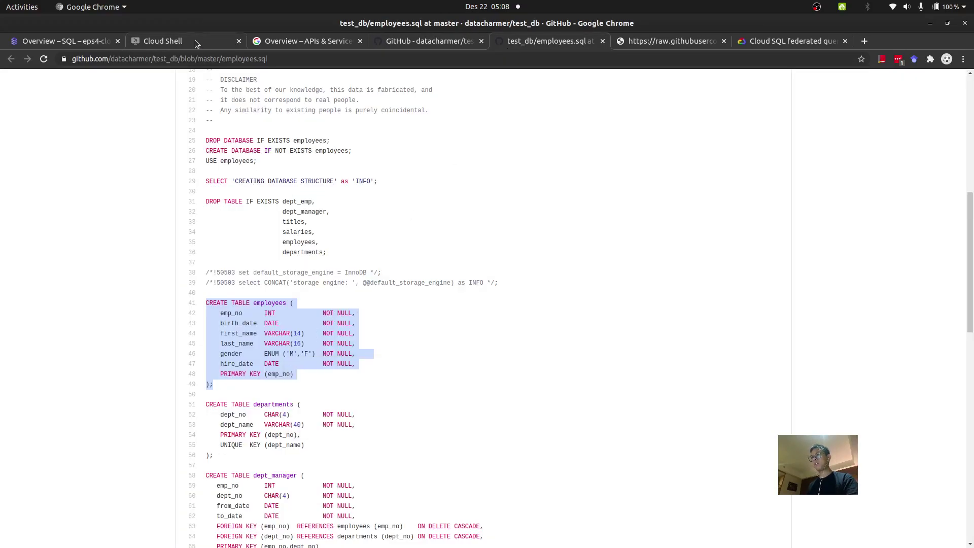
click(198, 41)
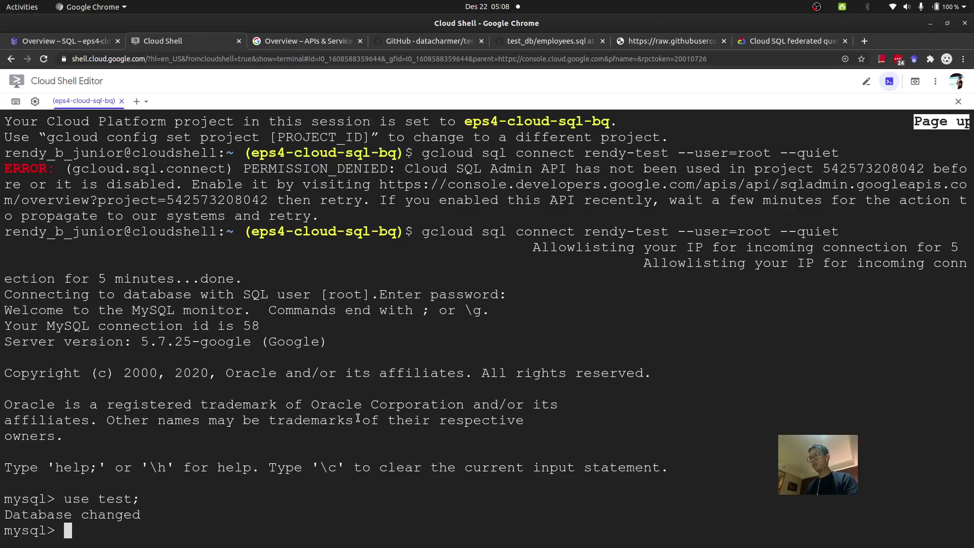
key(ctrl+v)
key(Return)
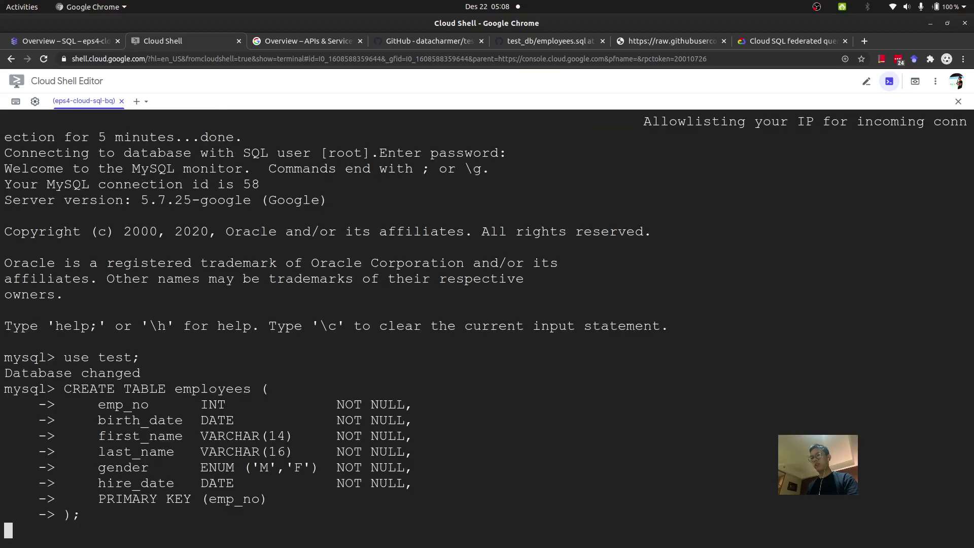
Step: Switch to the federated queries guide and highlight the Public IP note
click(669, 42)
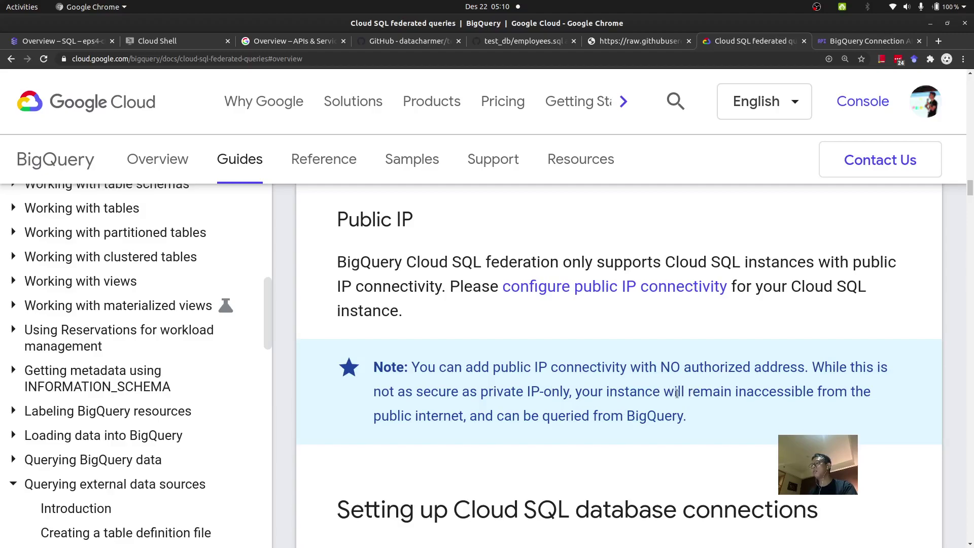
drag(678, 391, 461, 421)
click(705, 400)
Step: Highlight the end of the Public IP note and the EXTERNAL_QUERY SQL example
drag(692, 415, 655, 416)
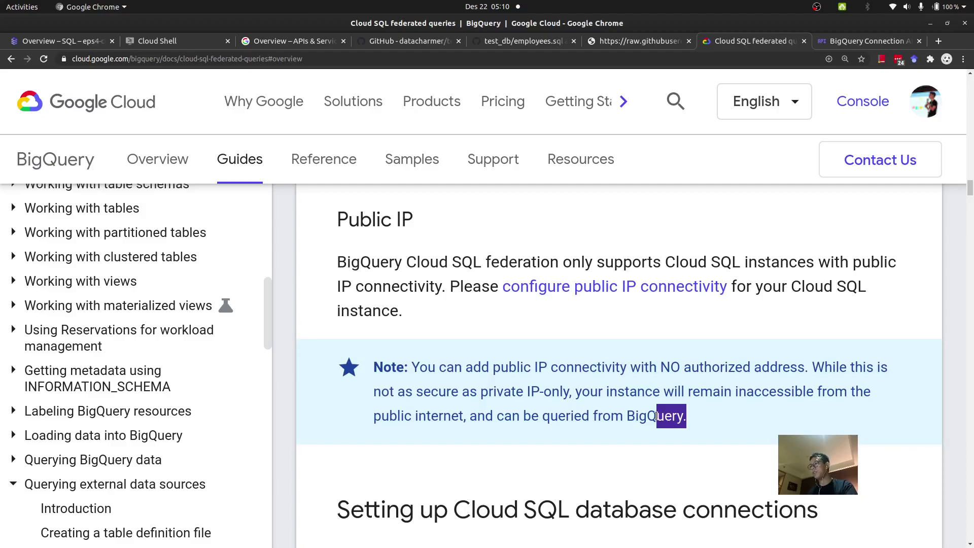
click(633, 416)
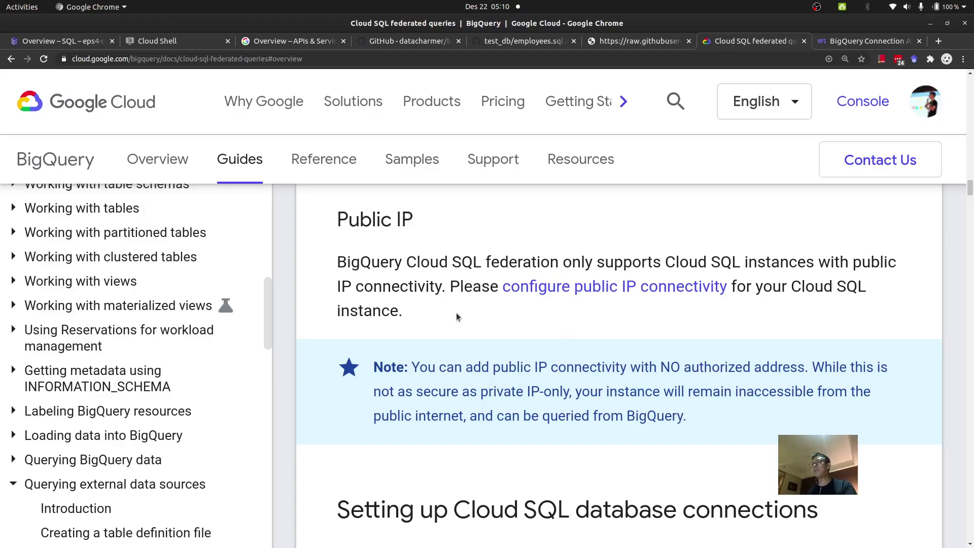
scroll(436, 354, up, 10)
scroll(434, 354, up, 15)
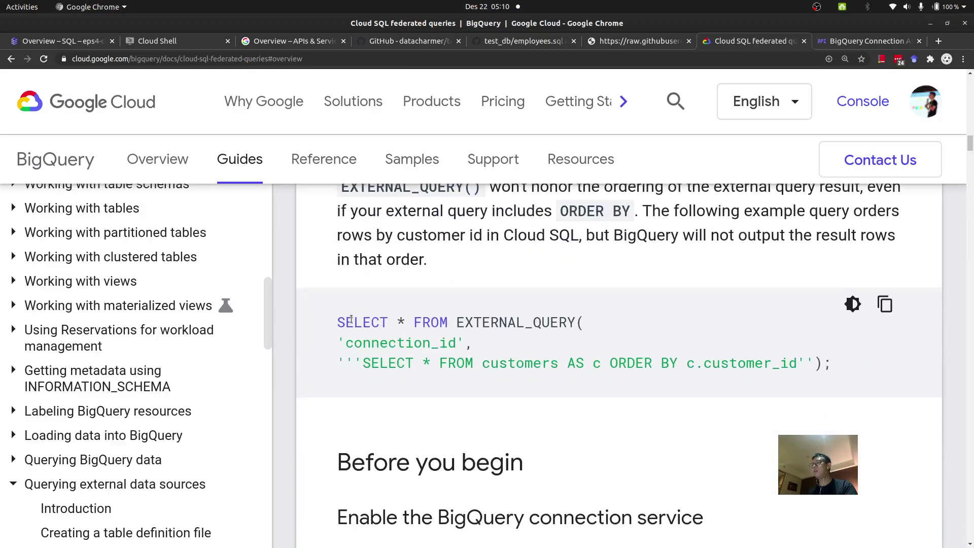
drag(337, 321, 921, 363)
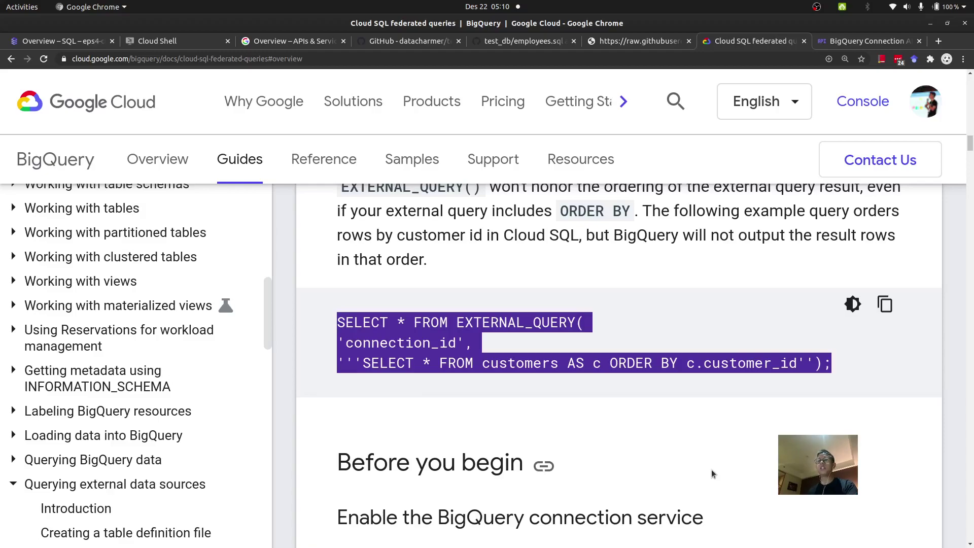
Step: Scroll to the Cloud SQL database connections section, then bring up the BigQuery Connection API page
scroll(711, 470, down, 4)
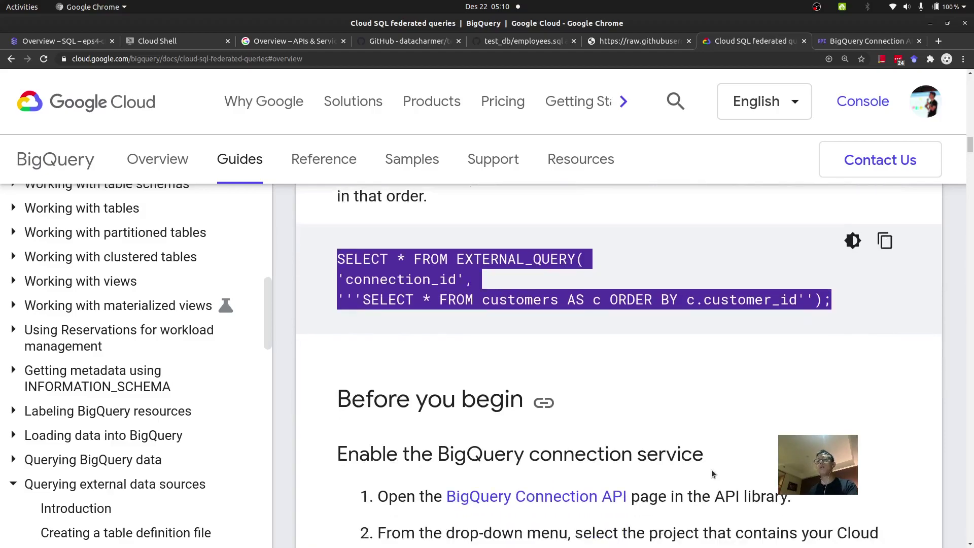
scroll(711, 470, down, 6)
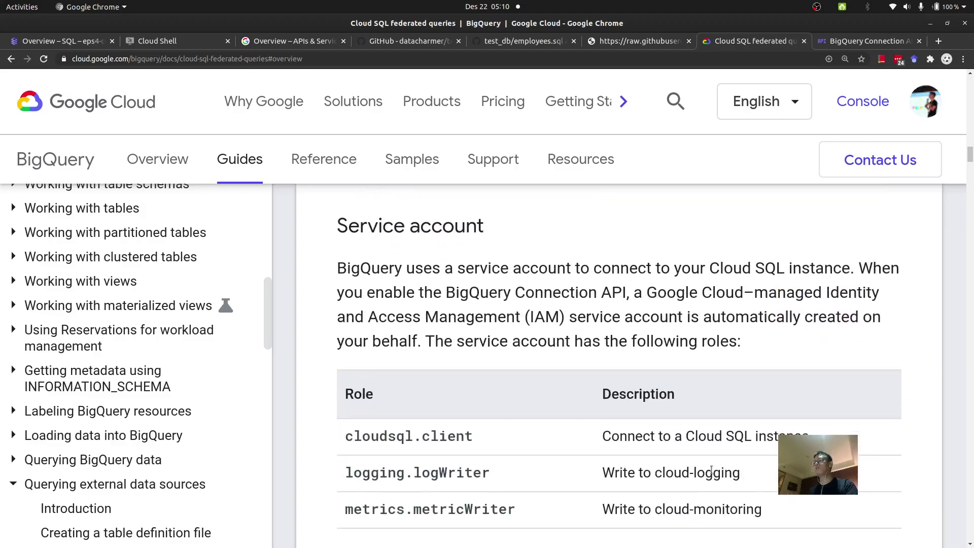
scroll(711, 470, down, 6)
scroll(711, 469, down, 3)
scroll(711, 470, down, 8)
scroll(711, 470, down, 7)
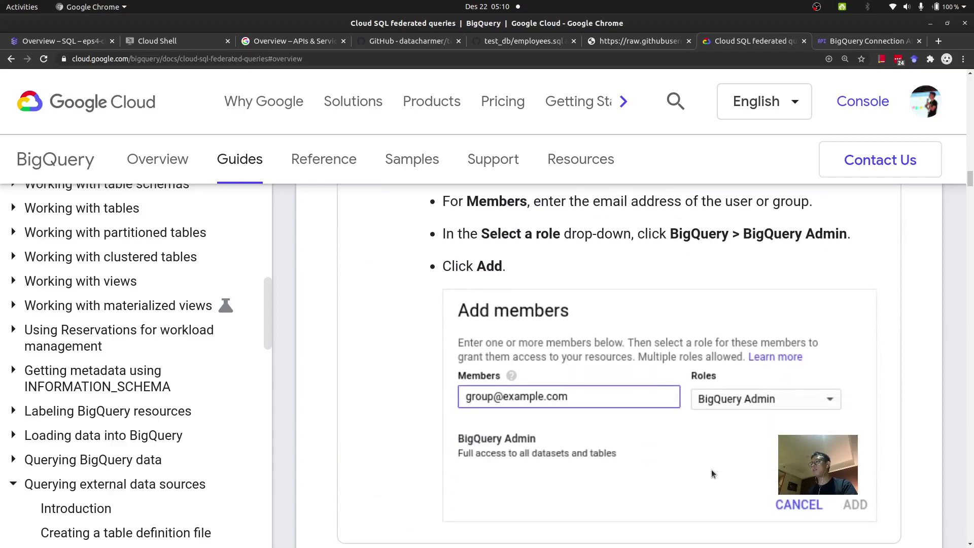
scroll(711, 470, down, 8)
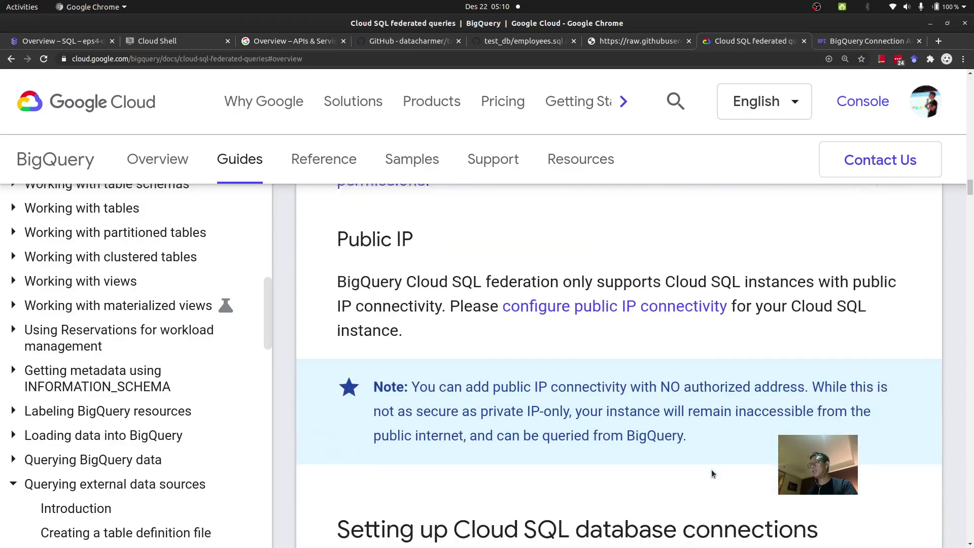
scroll(711, 470, down, 1)
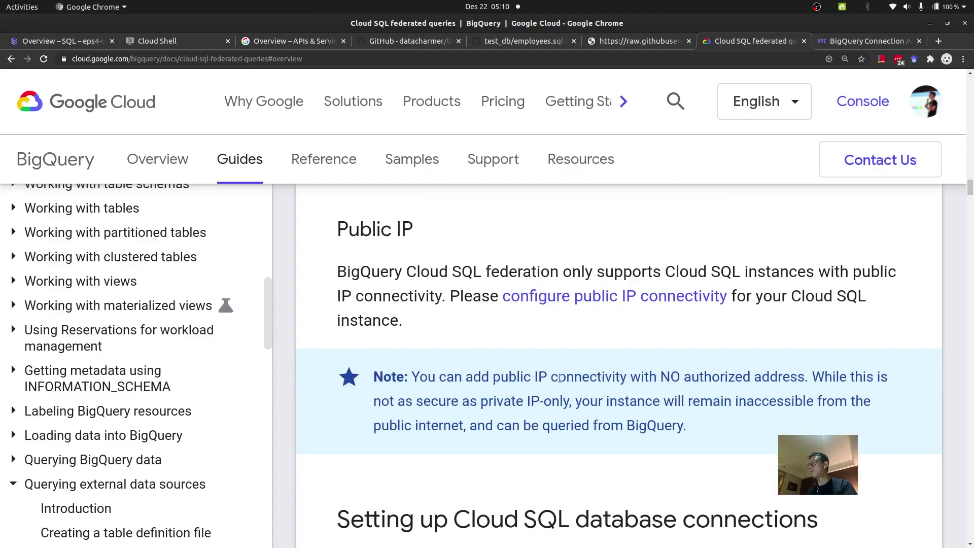
scroll(611, 333, down, 6)
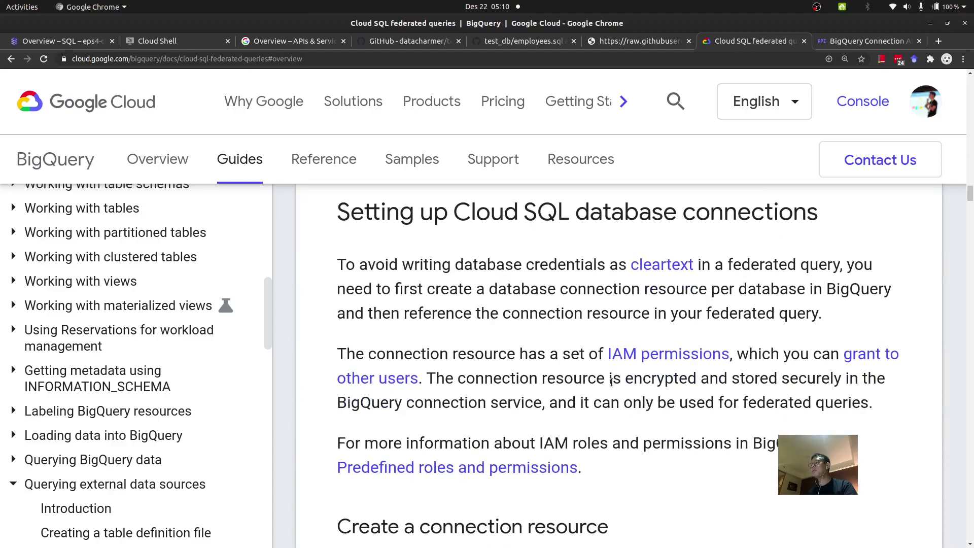
drag(455, 216, 544, 234)
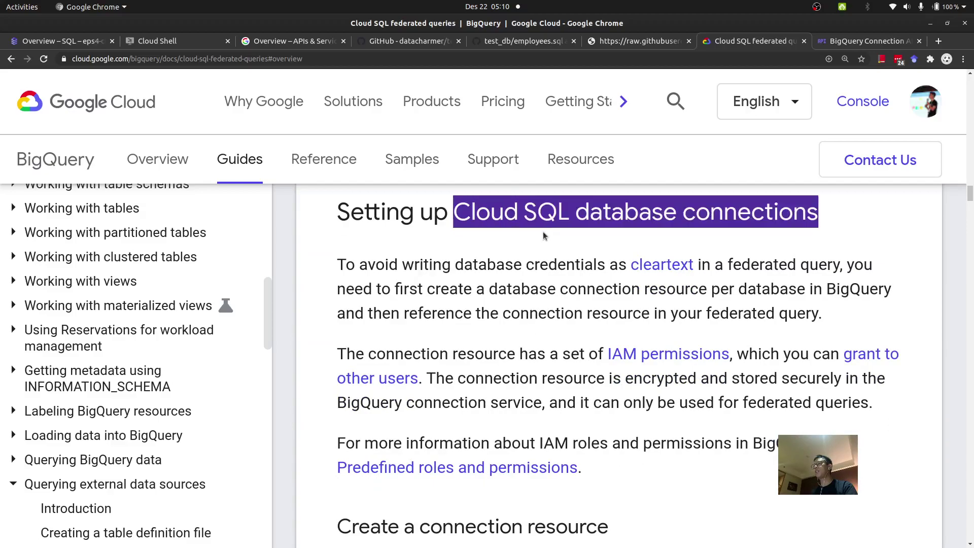
scroll(572, 378, down, 8)
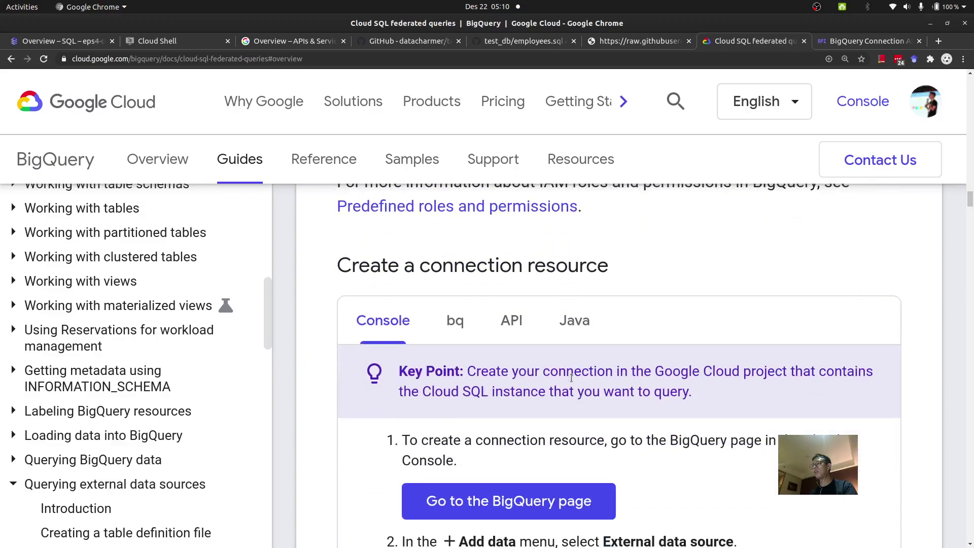
scroll(572, 378, down, 2)
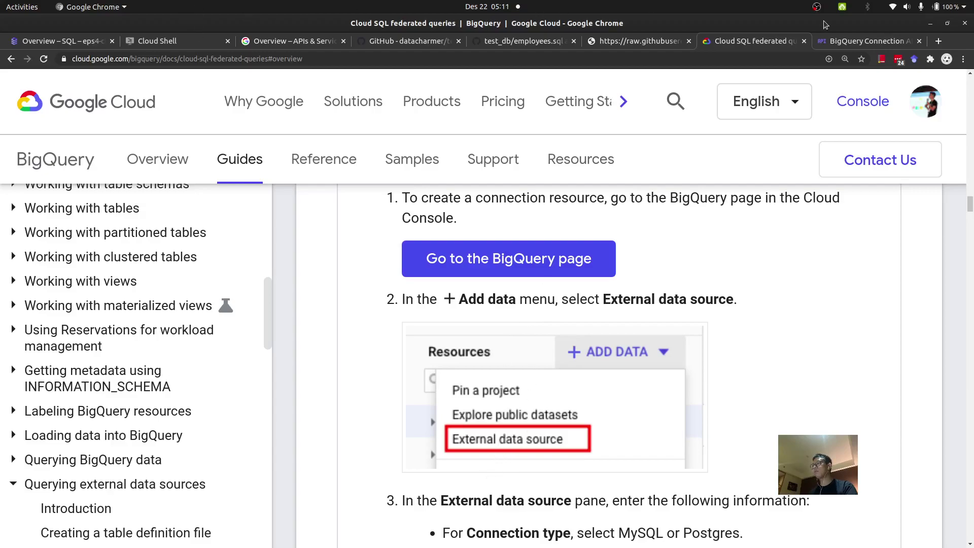
click(831, 41)
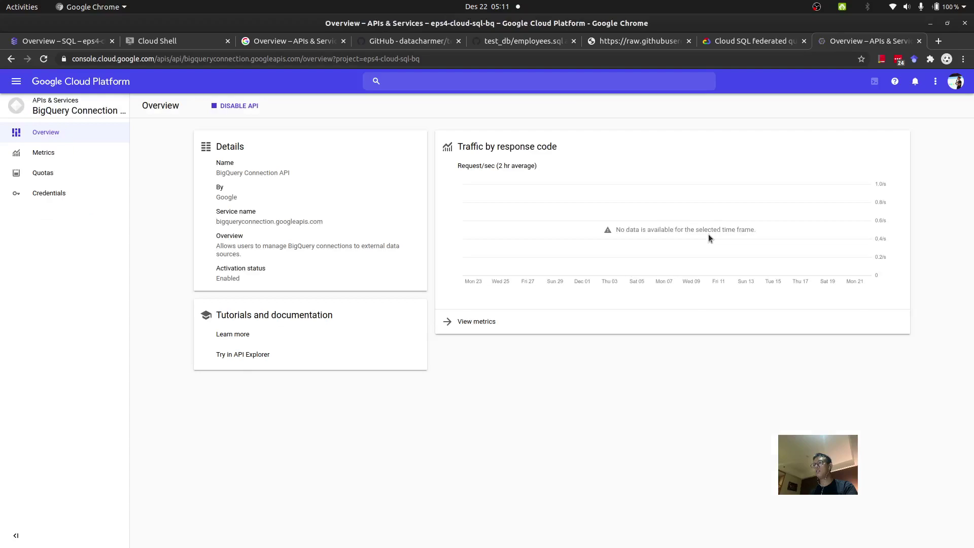
Step: Load the BigQuery console in a new tab via the 'conso' address-bar suggestion
click(938, 41)
text(conso)
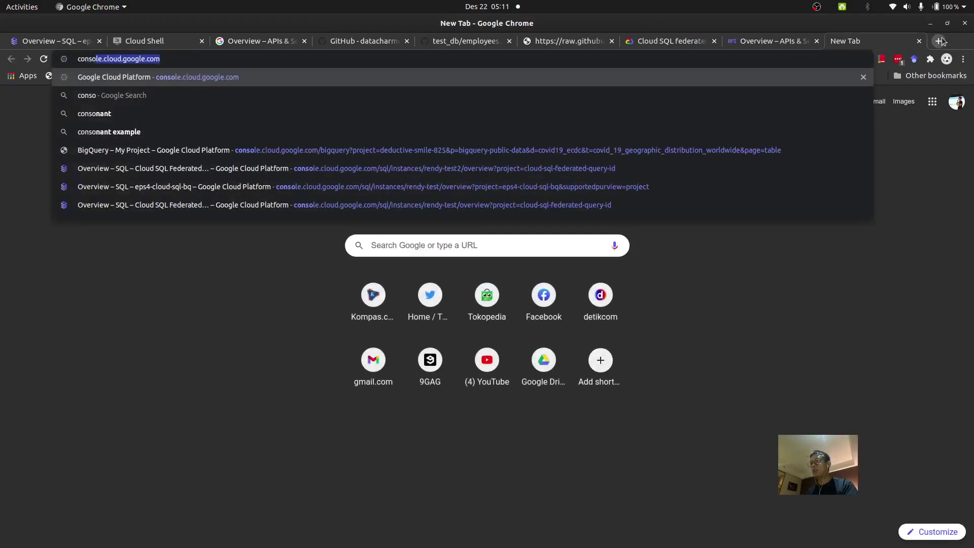
key(Down)
key(Down)
key(Down)
key(Down)
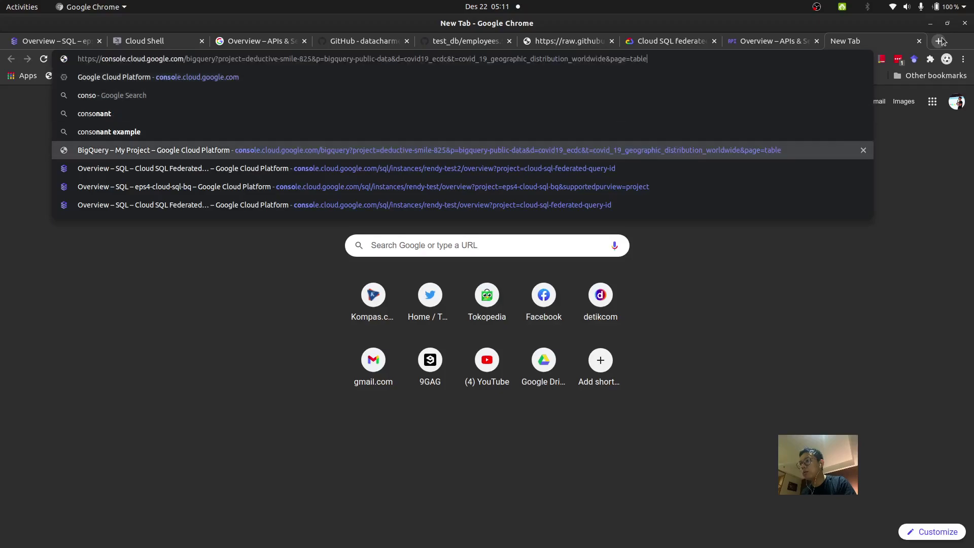
key(Return)
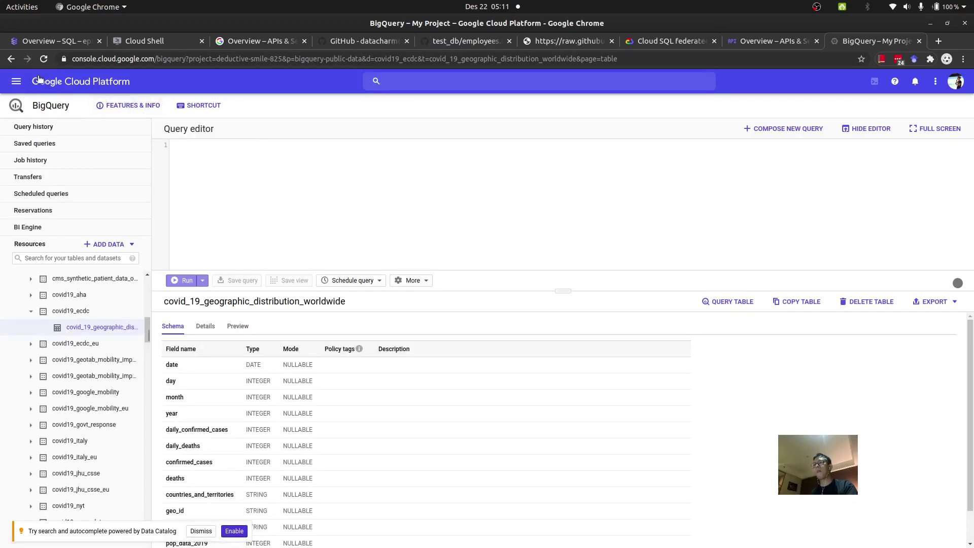
Step: Switch to the eps4-cloud-sql-bq project and choose ADD DATA > External data source
click(172, 83)
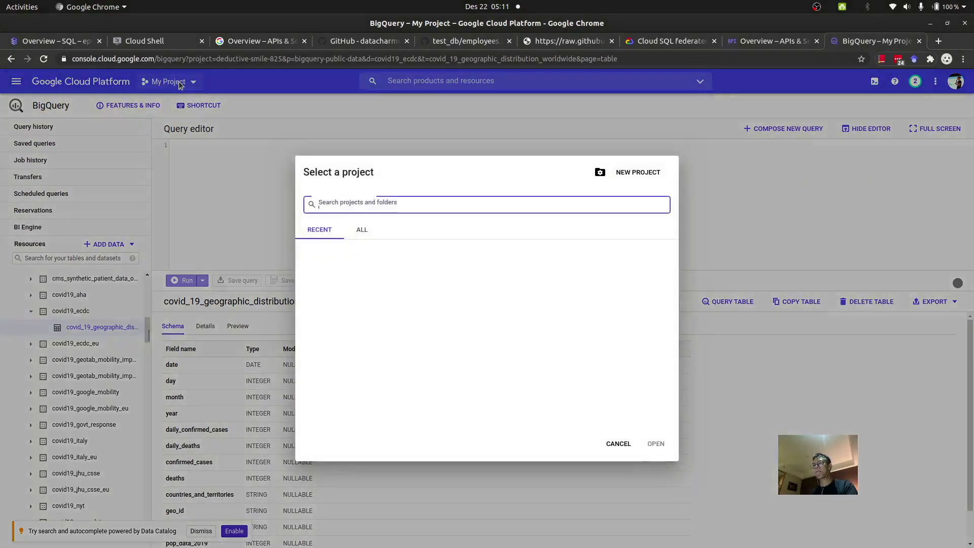
click(356, 278)
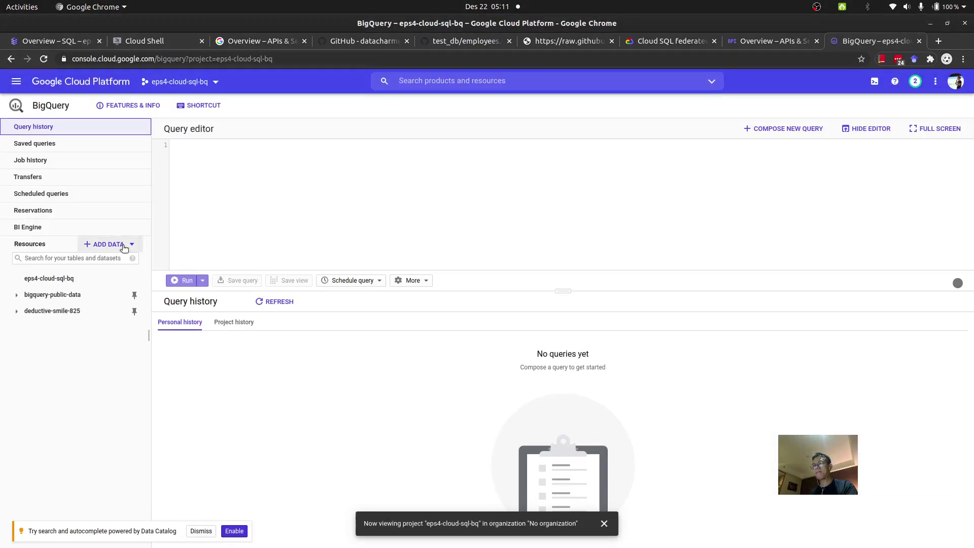
click(123, 247)
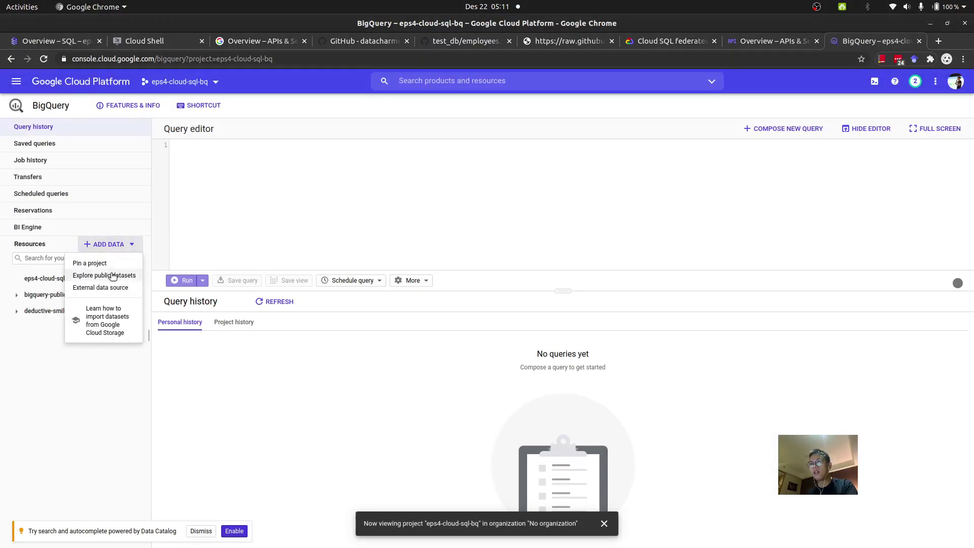
click(111, 288)
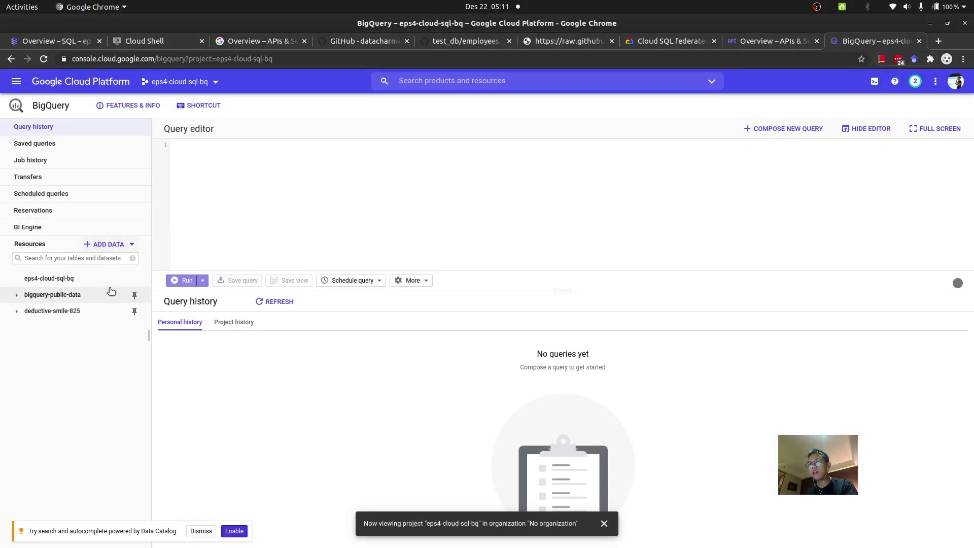